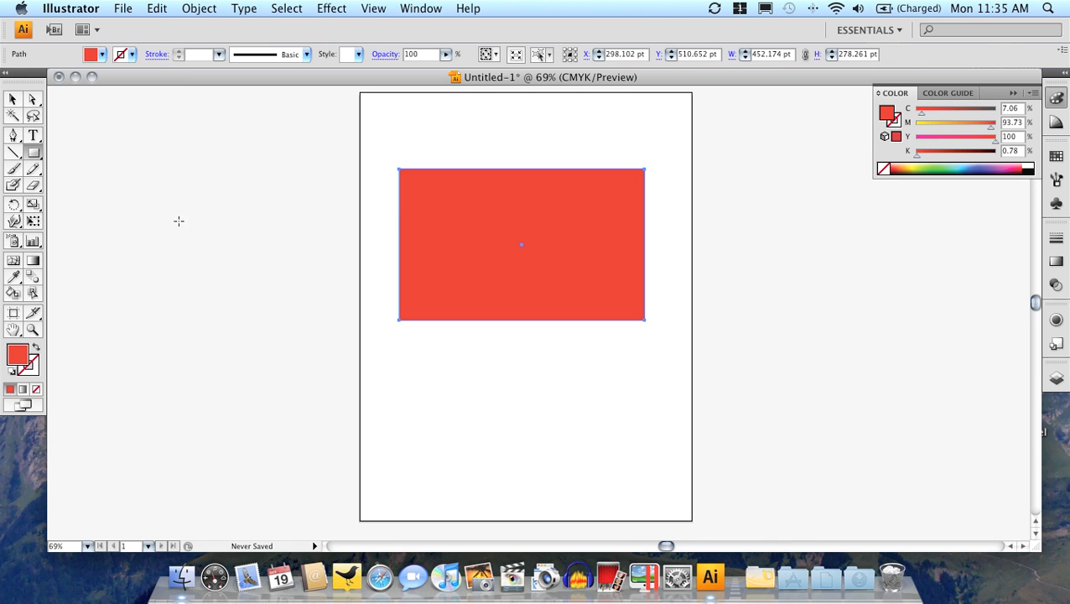
- Give the rectangle a blue fill (C 85.1, M 75.69) and a light cyan stroke (C 49.02, Y 9.02)
click(13, 100)
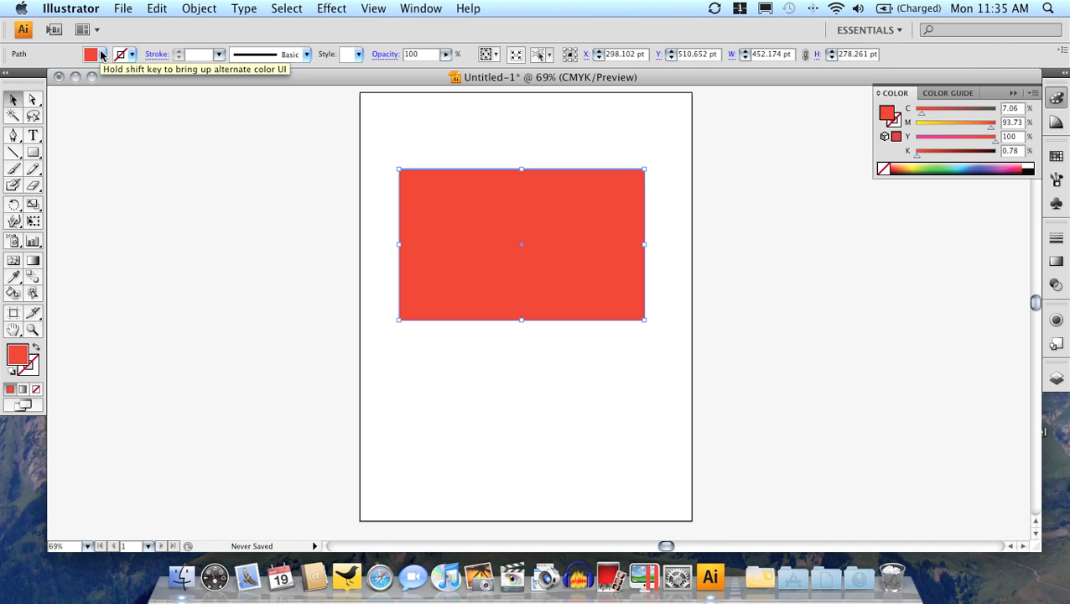
click(981, 167)
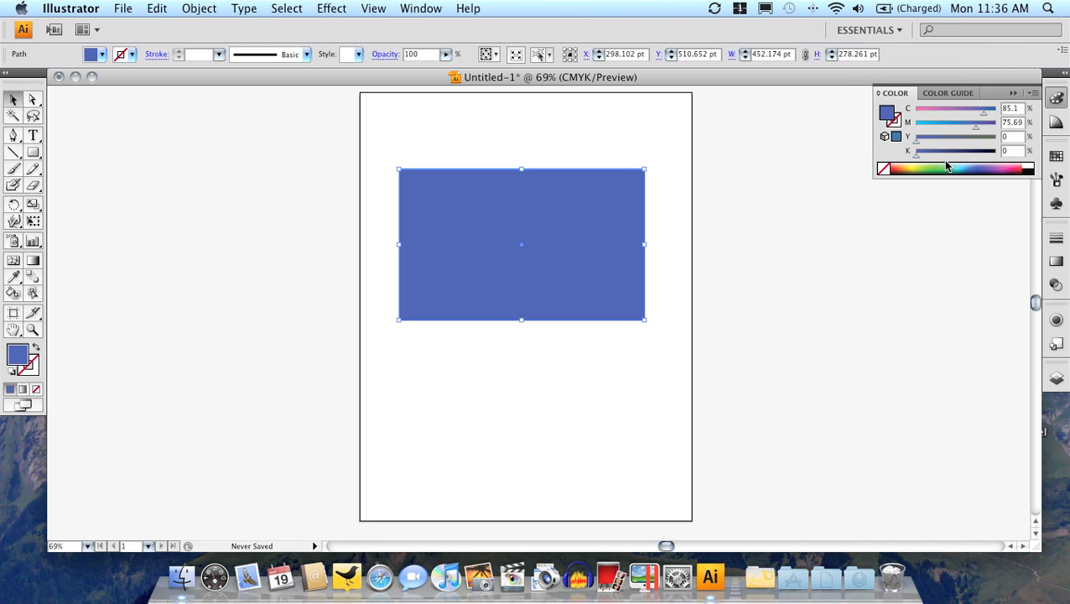
click(896, 123)
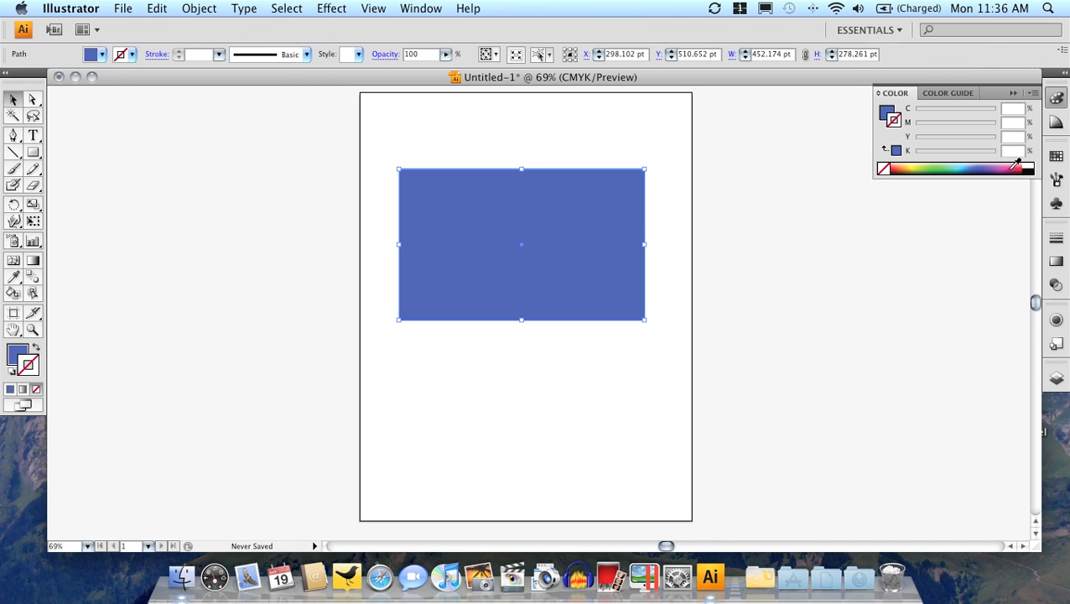
click(962, 162)
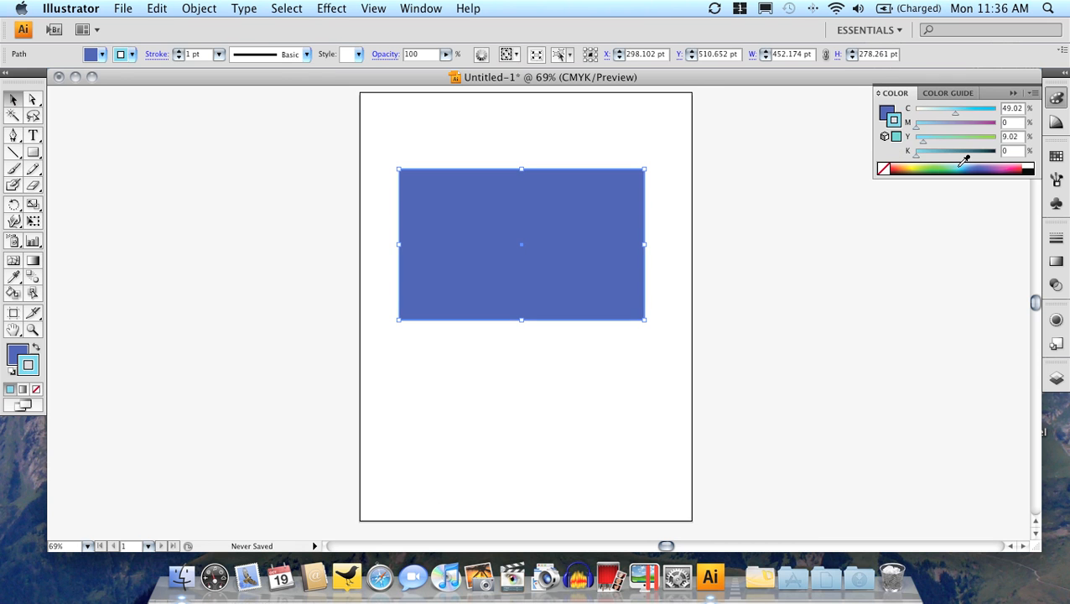
- Set the rectangle's stroke weight to 10 pt and deselect the rectangle
click(1058, 243)
click(420, 8)
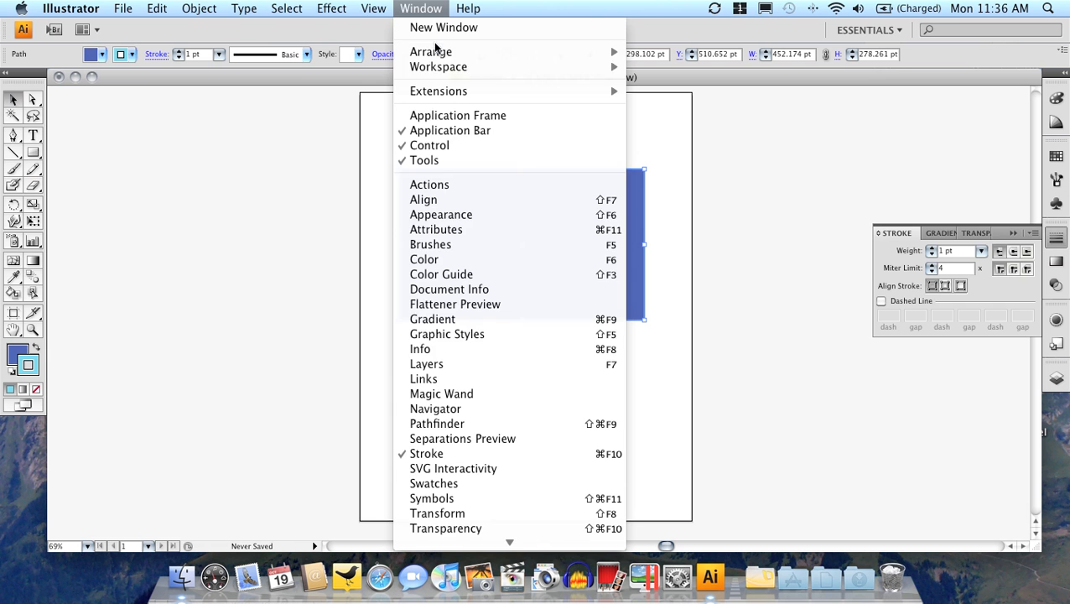
click(466, 454)
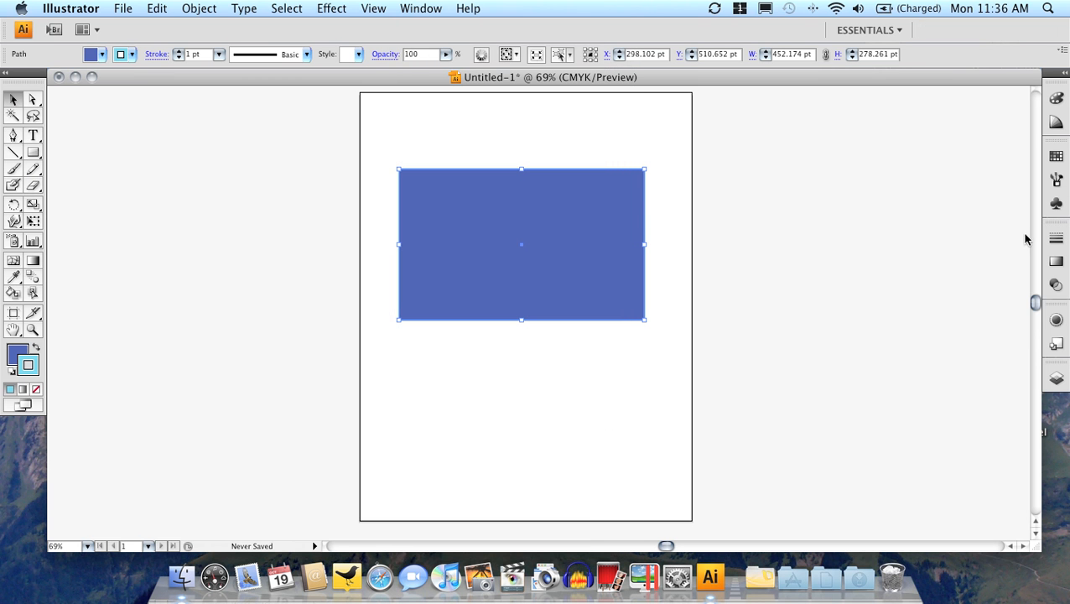
click(1057, 239)
click(932, 249)
click(932, 248)
click(932, 248)
click(932, 249)
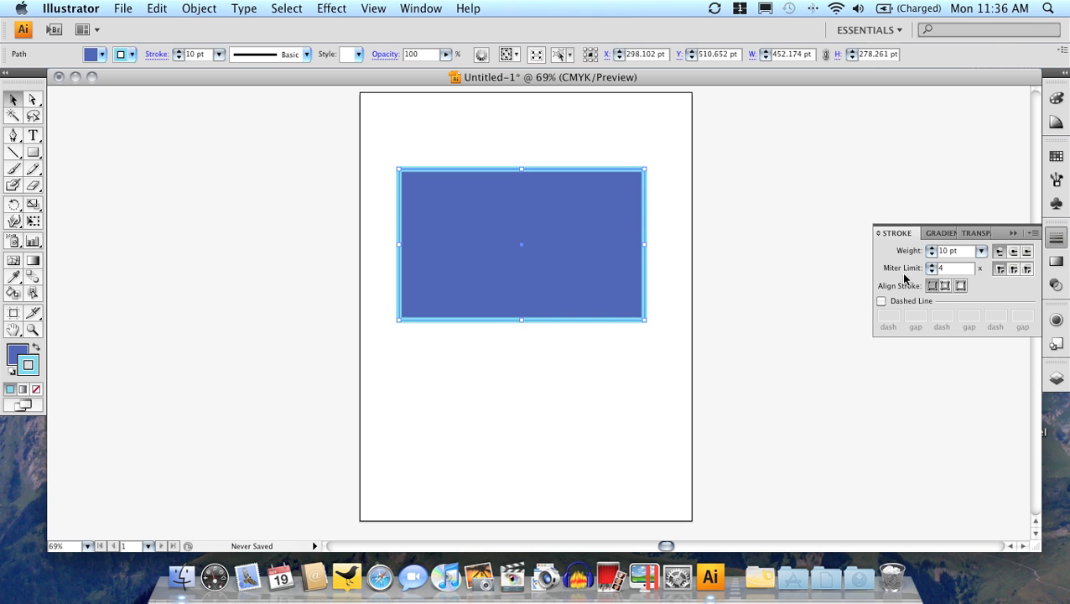
click(807, 316)
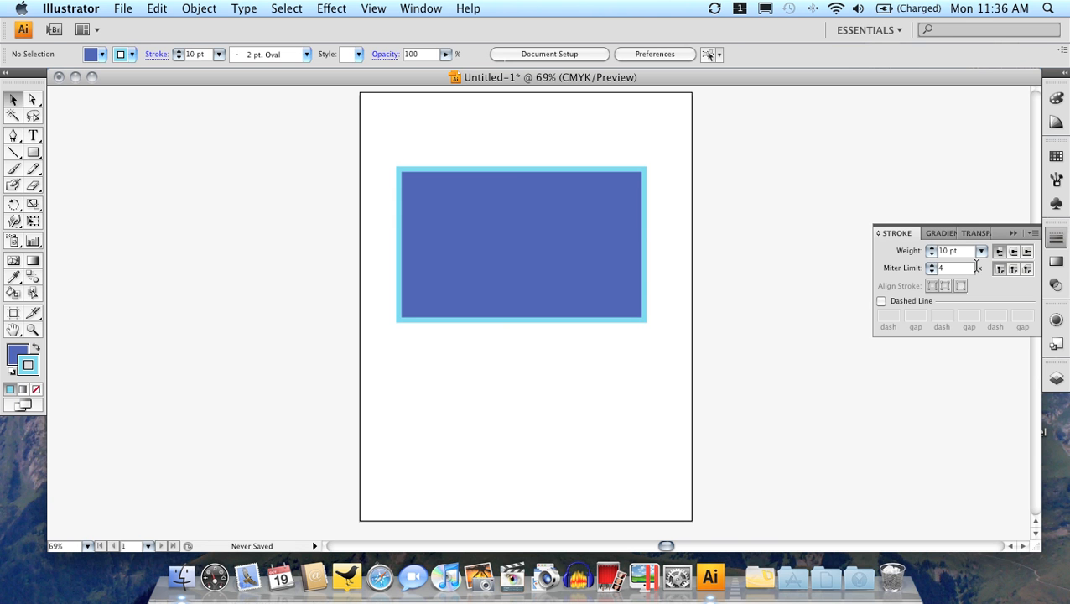
click(1058, 240)
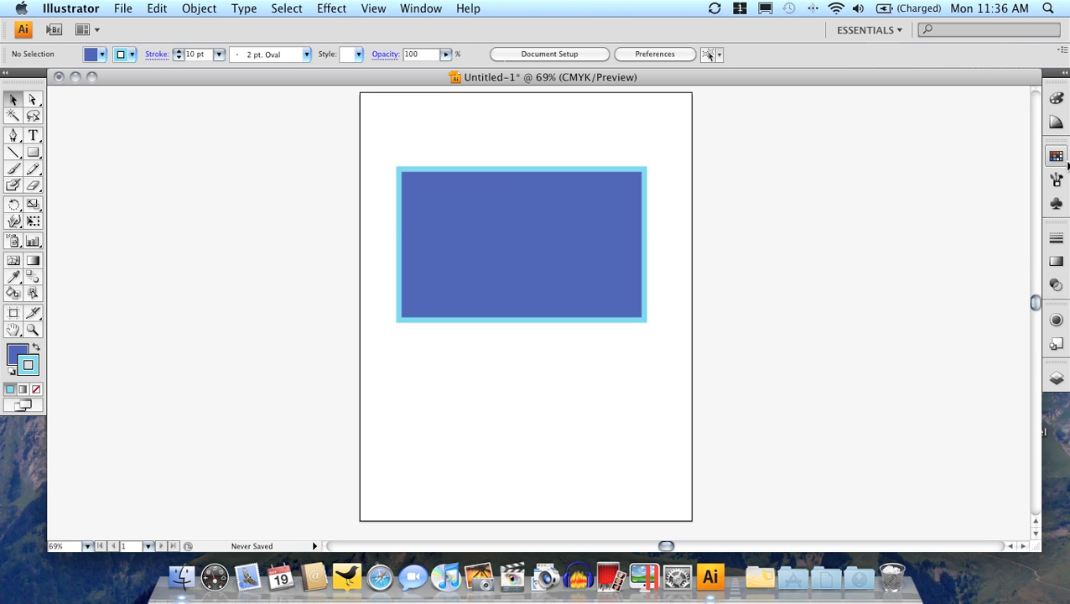
- Save the current fill colour as a CMYK process swatch named blue and view it among the swatches
click(1056, 99)
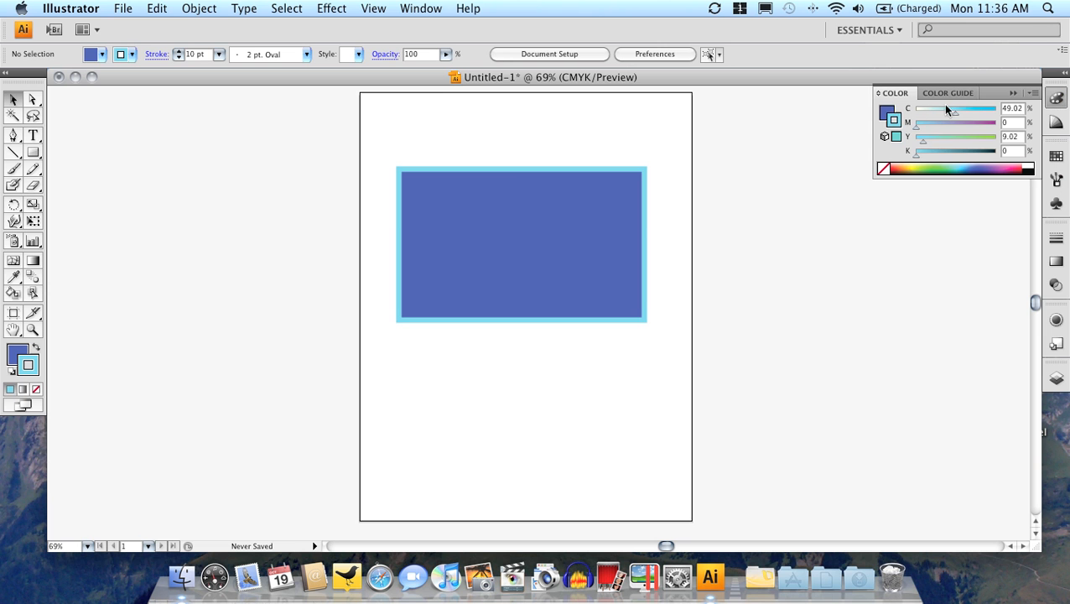
click(889, 112)
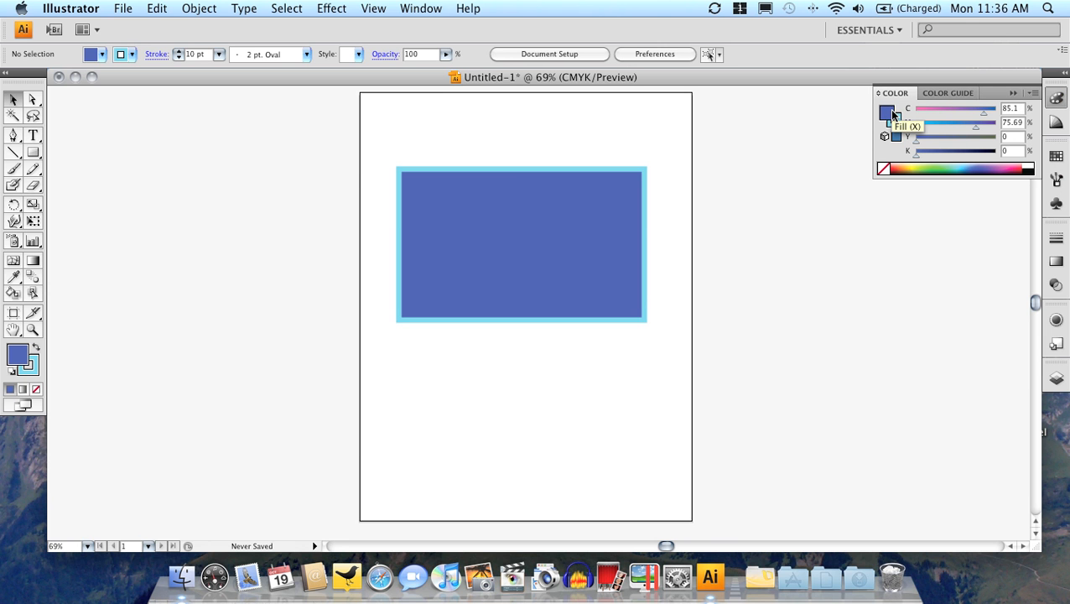
click(1032, 97)
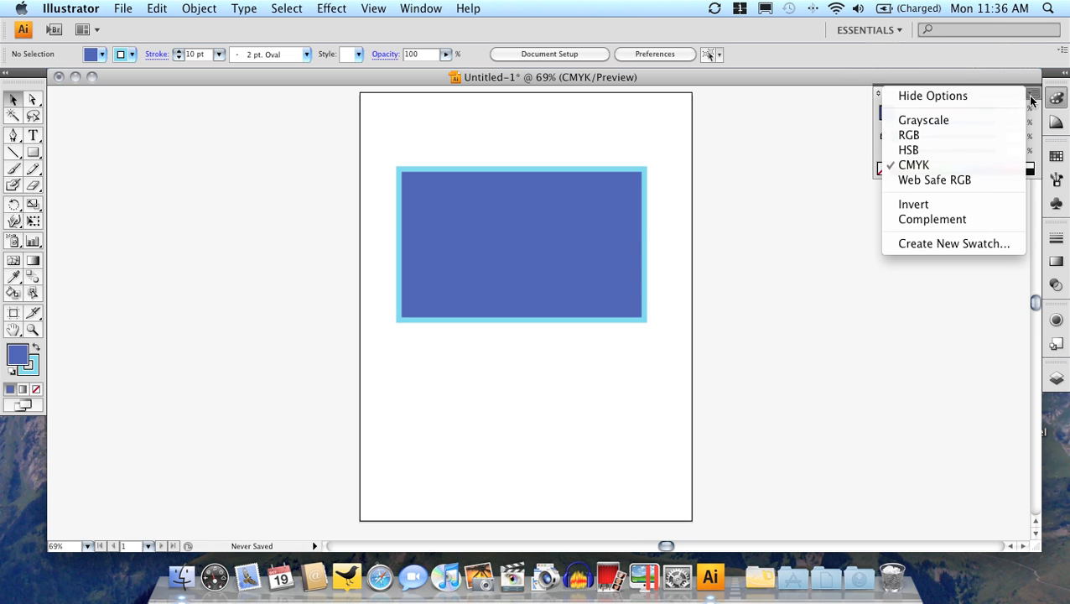
click(987, 243)
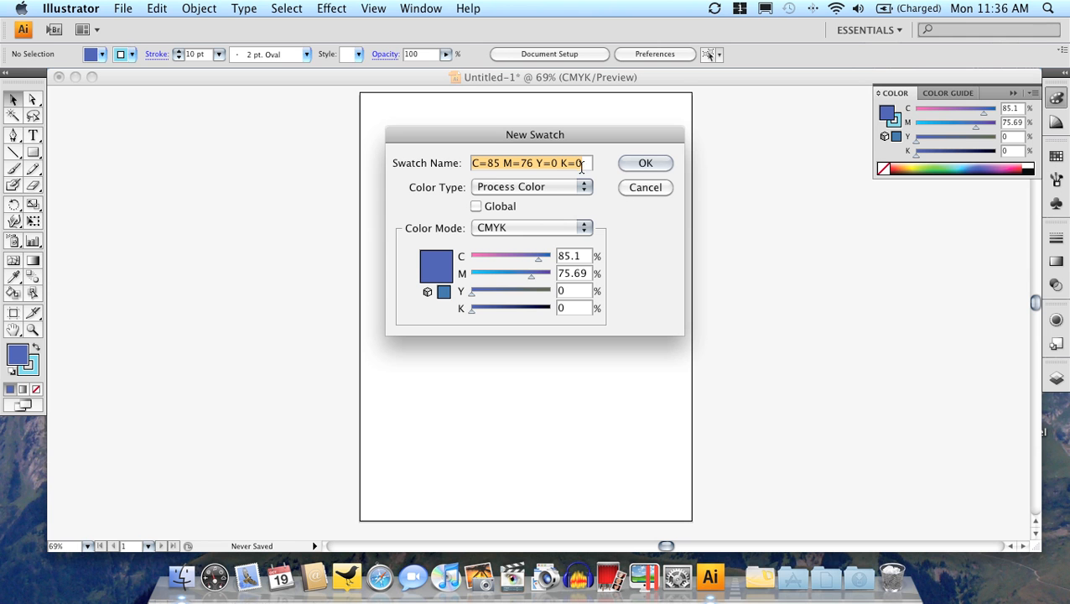
text(blue)
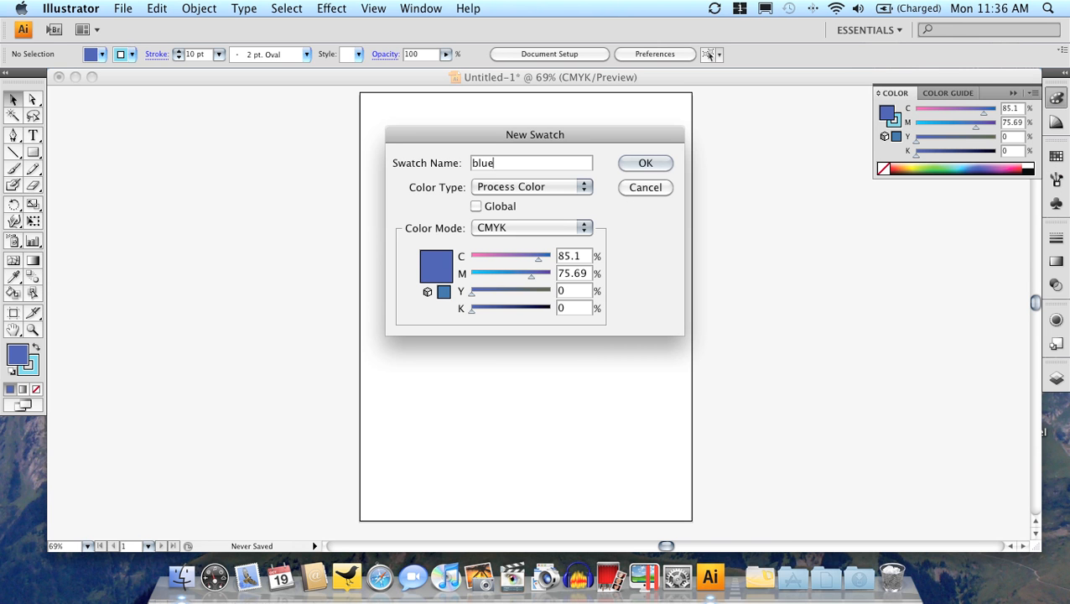
click(662, 163)
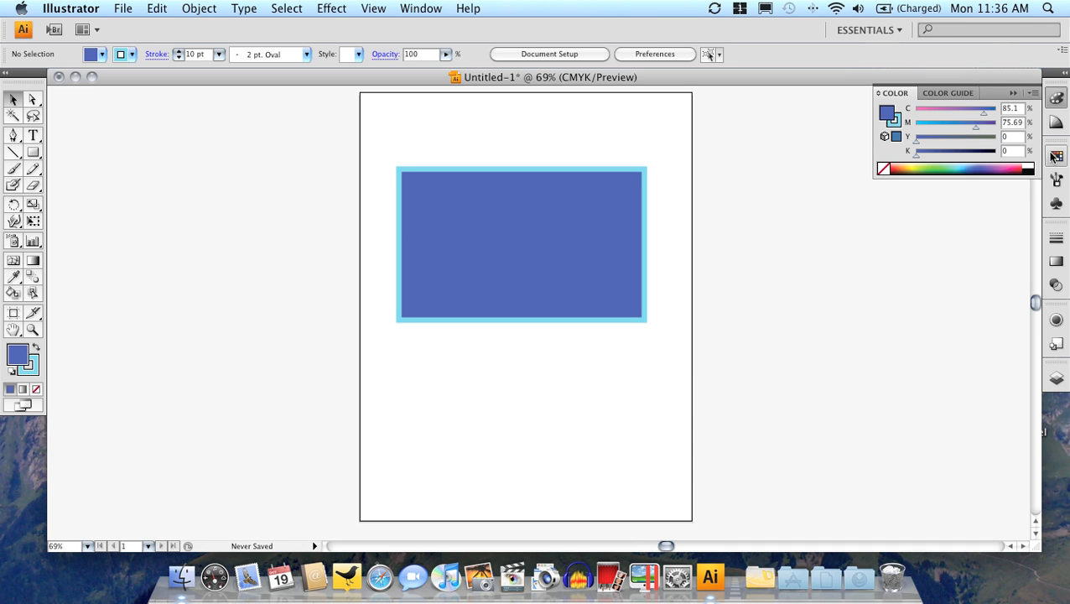
click(1055, 157)
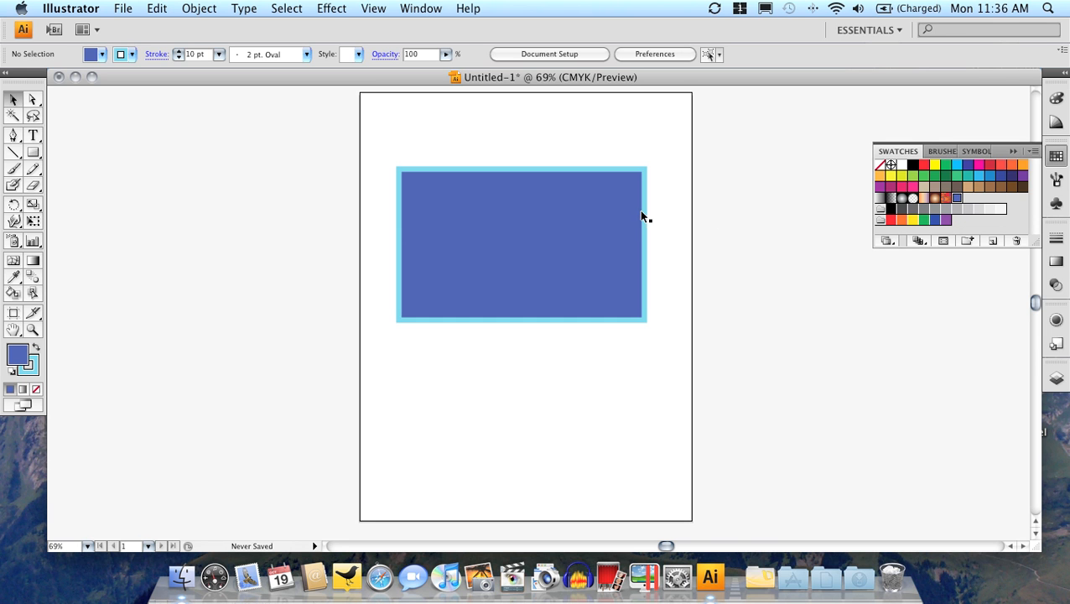
- Set the stroke colour to None with no object selected and make the fill active again
click(1056, 99)
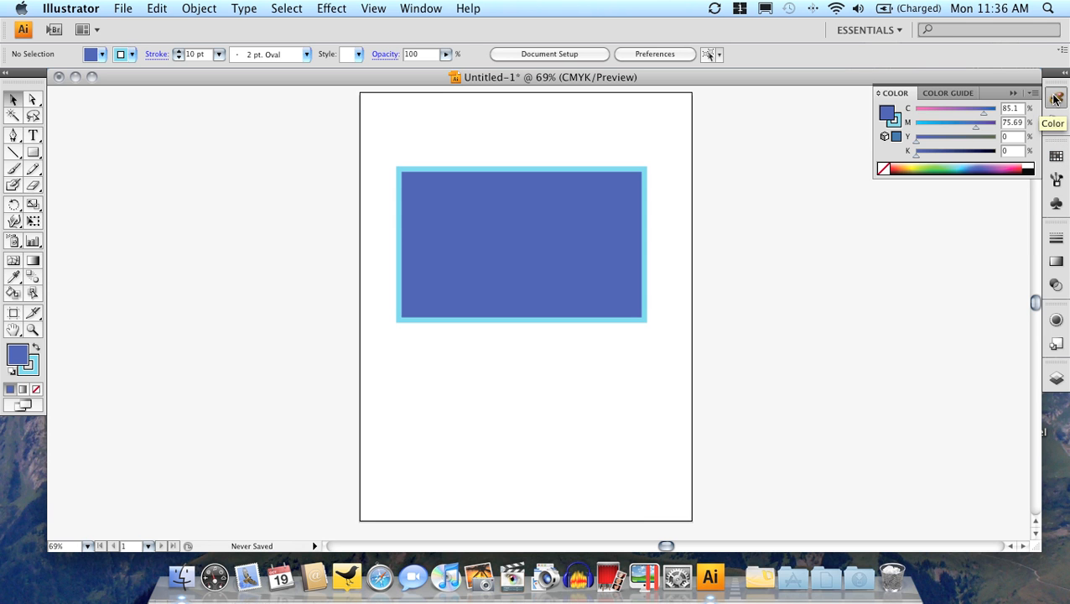
click(883, 168)
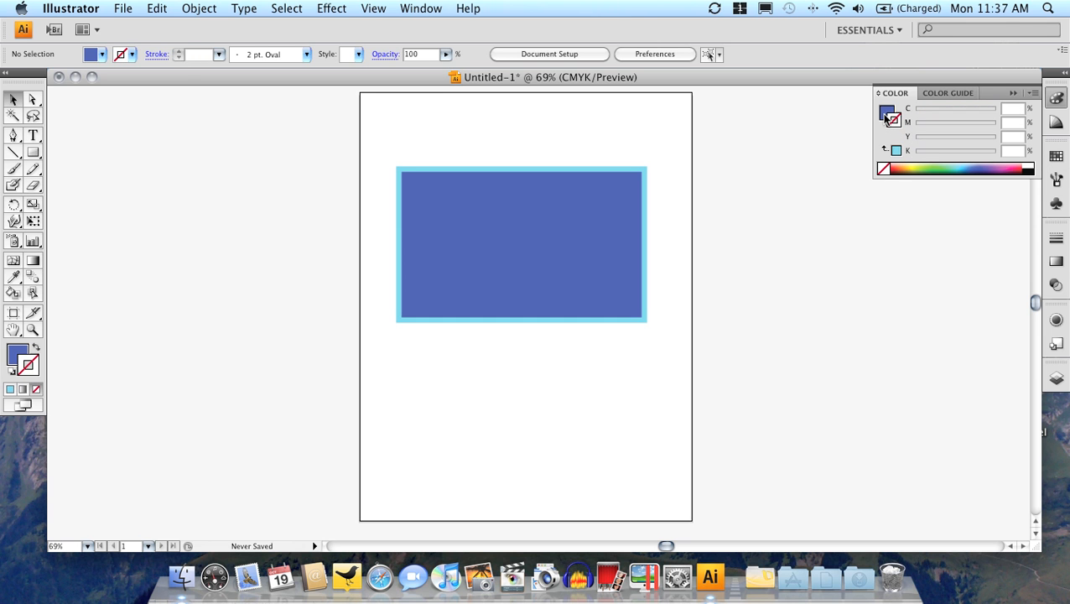
click(886, 114)
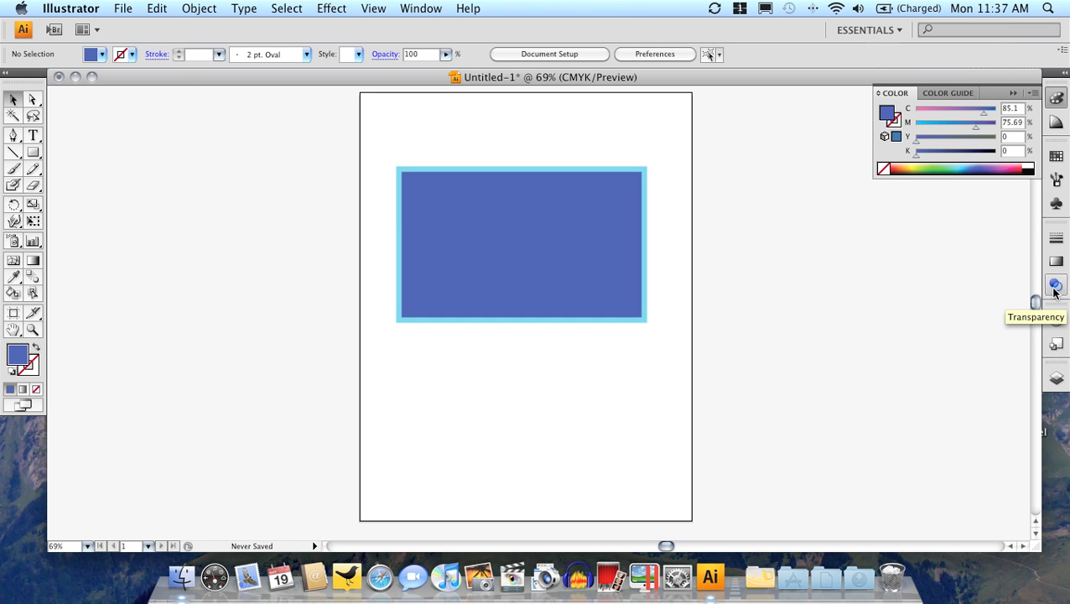
- Lower the rectangle's opacity to 85%, trying 58% first
click(438, 8)
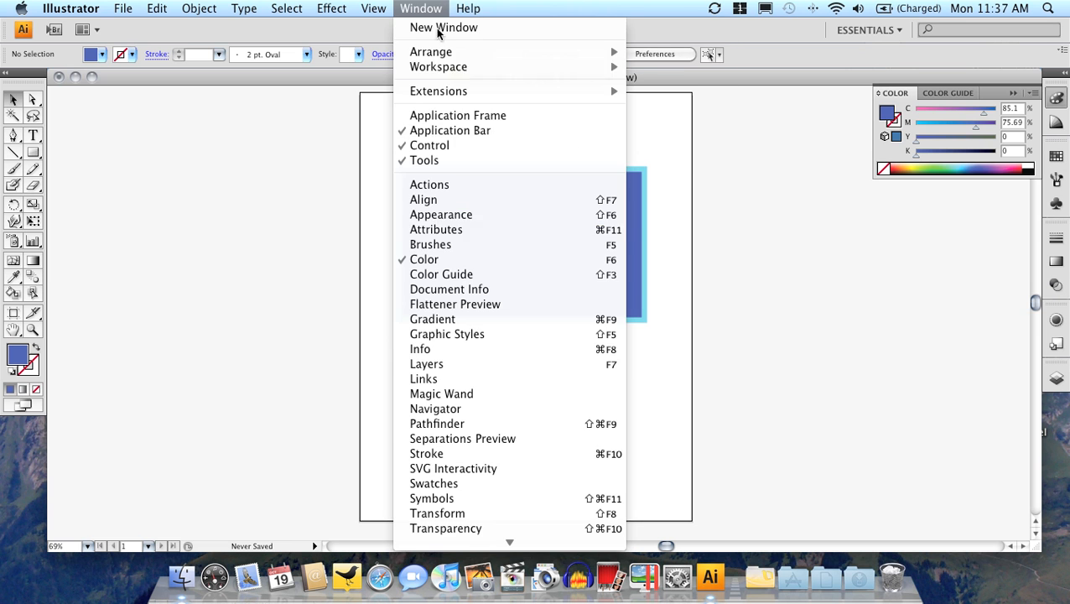
click(449, 529)
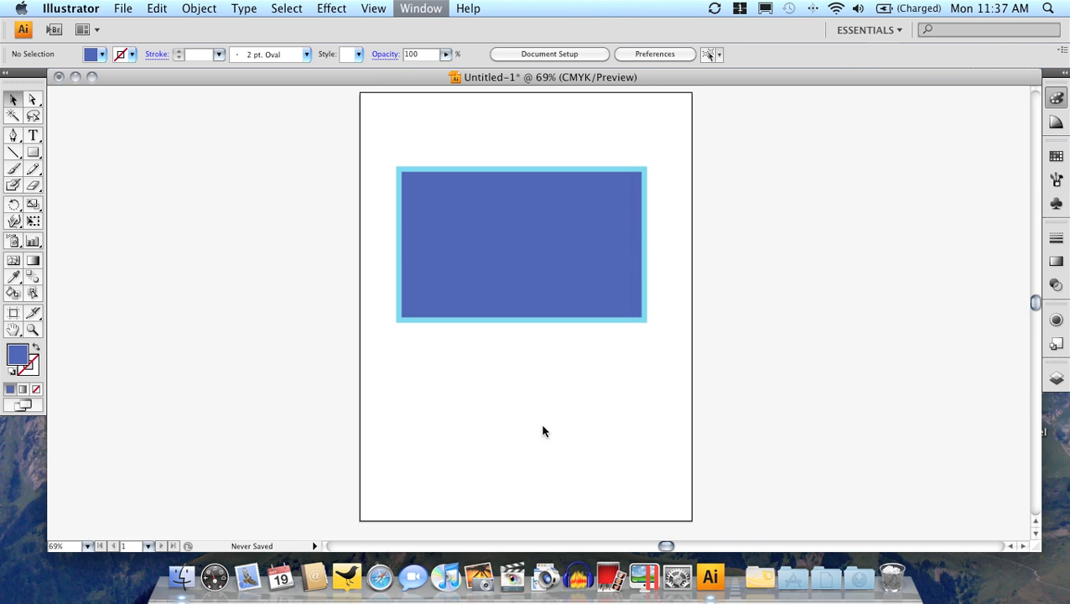
click(623, 228)
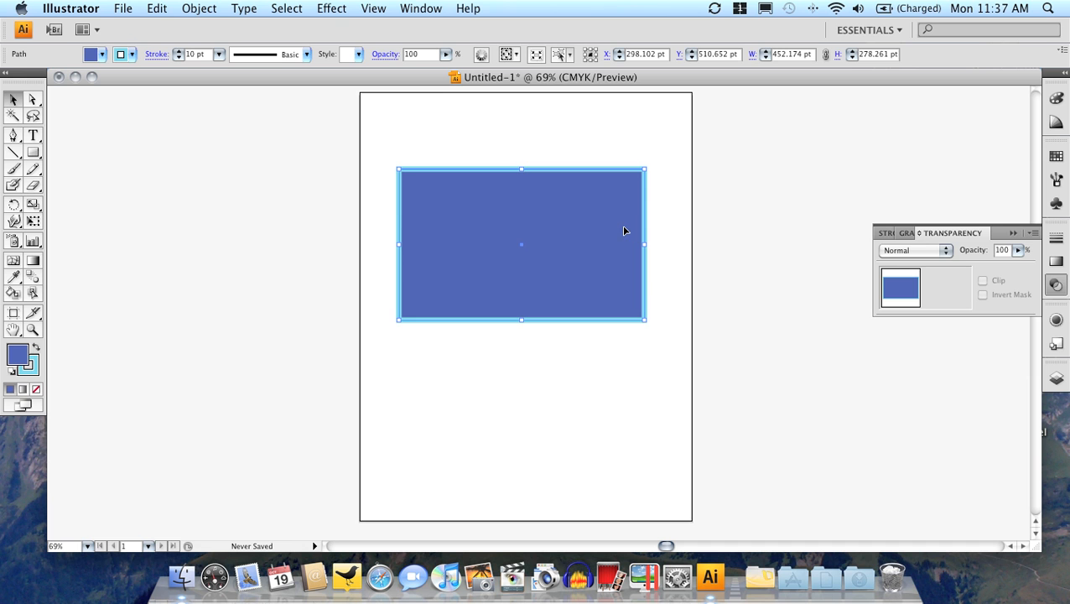
click(1017, 250)
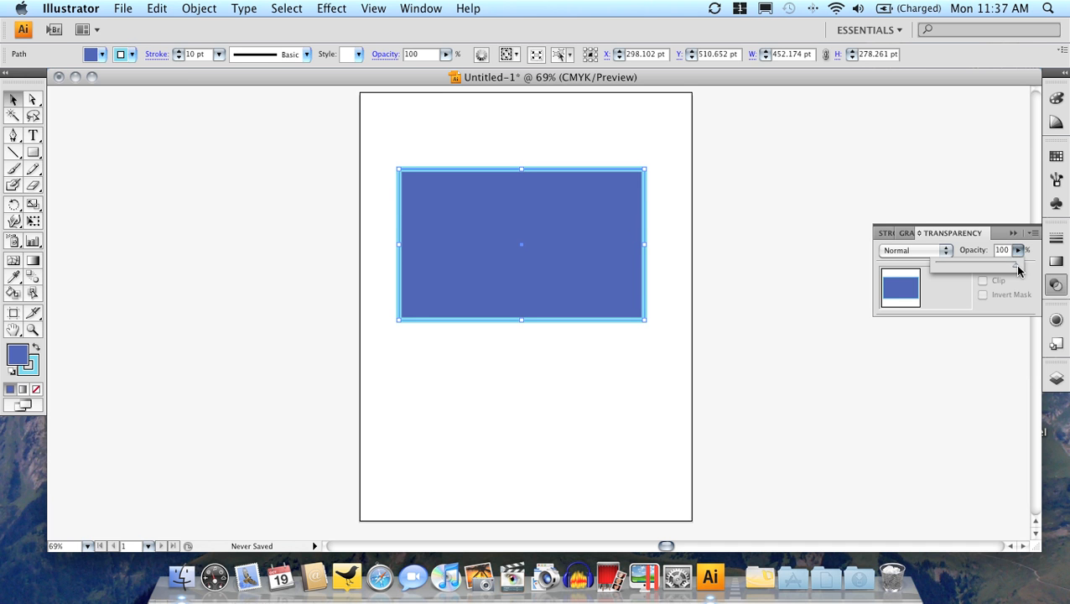
drag(1017, 270, 983, 270)
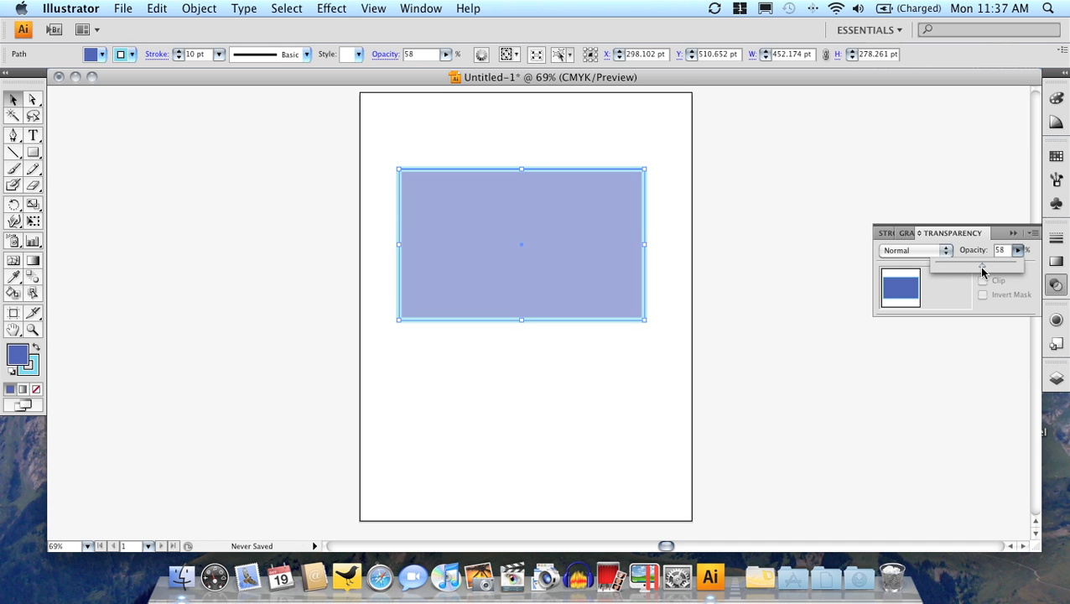
drag(976, 267, 1004, 267)
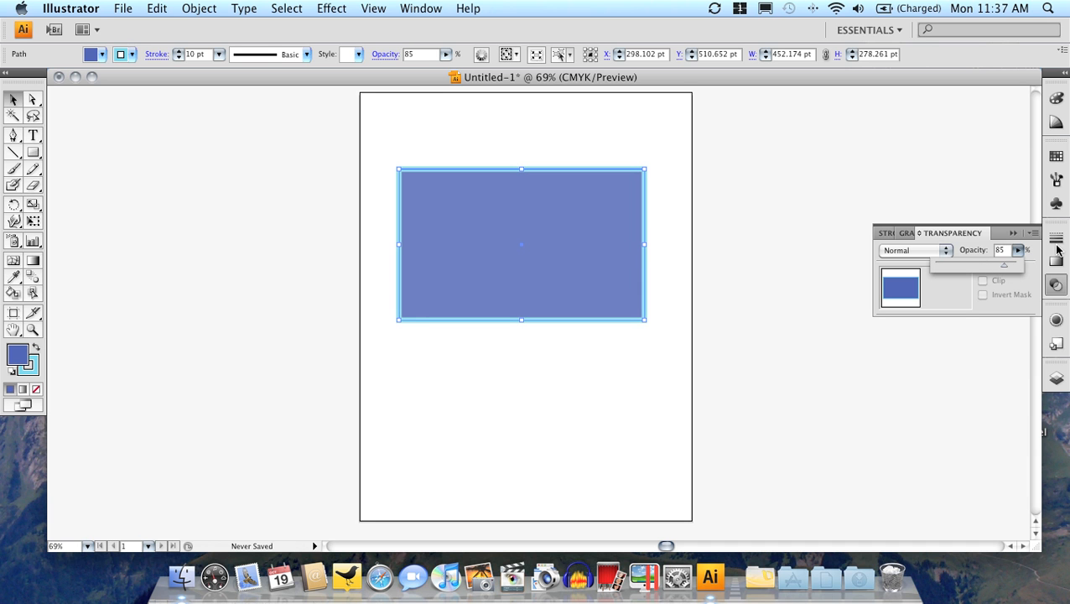
- Remove the rectangle's stroke by setting it to None, and make the fill active again
click(1054, 99)
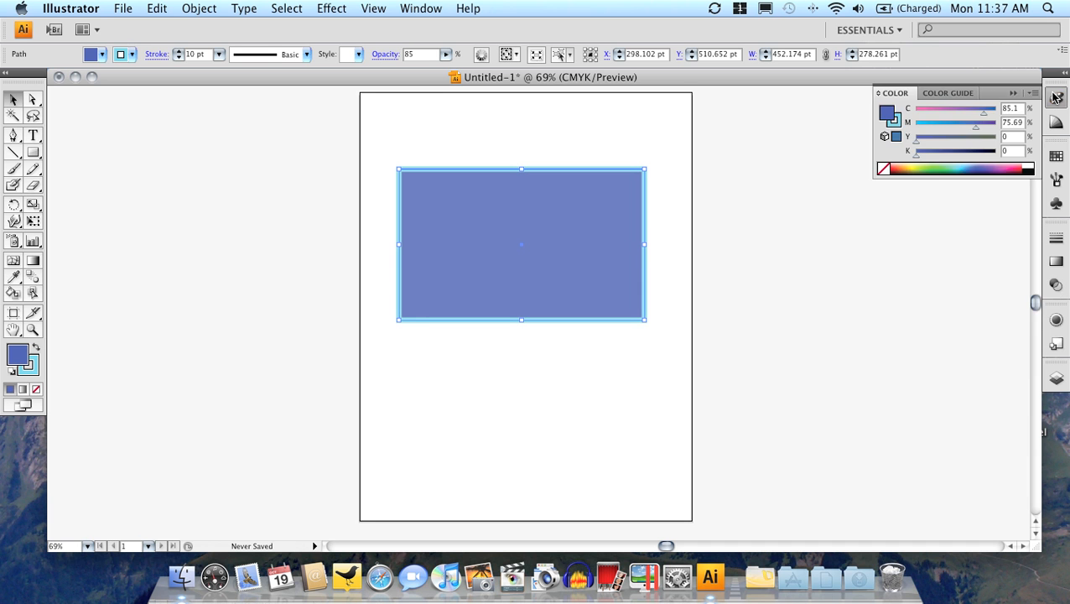
click(894, 122)
click(883, 171)
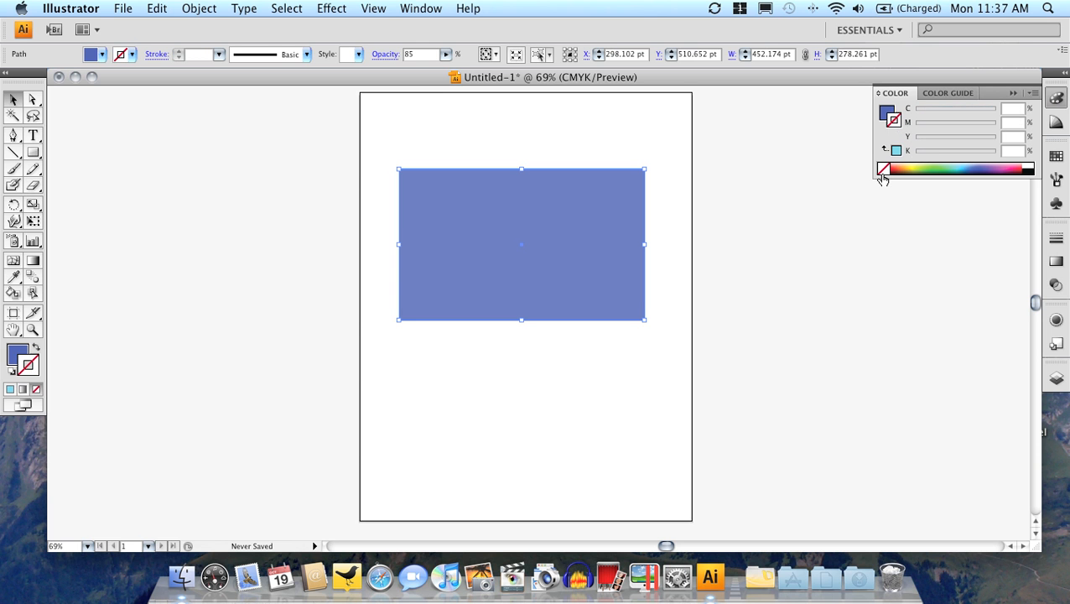
click(886, 112)
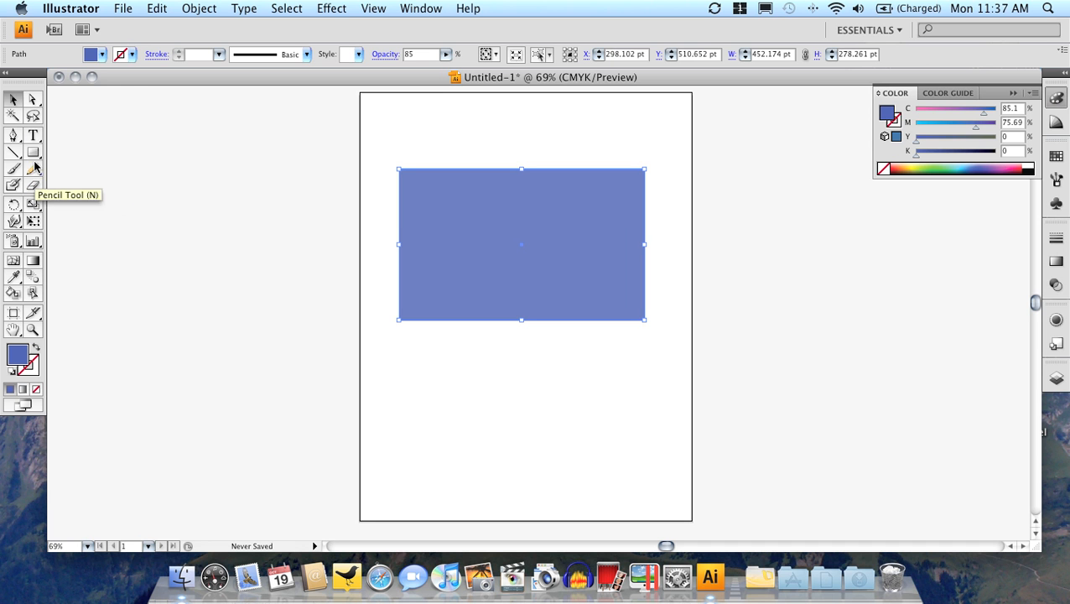
- Reshape the rectangle with Direct Selection, moving its lower-right corner up and inward and its lower-left corner down and inward
click(33, 100)
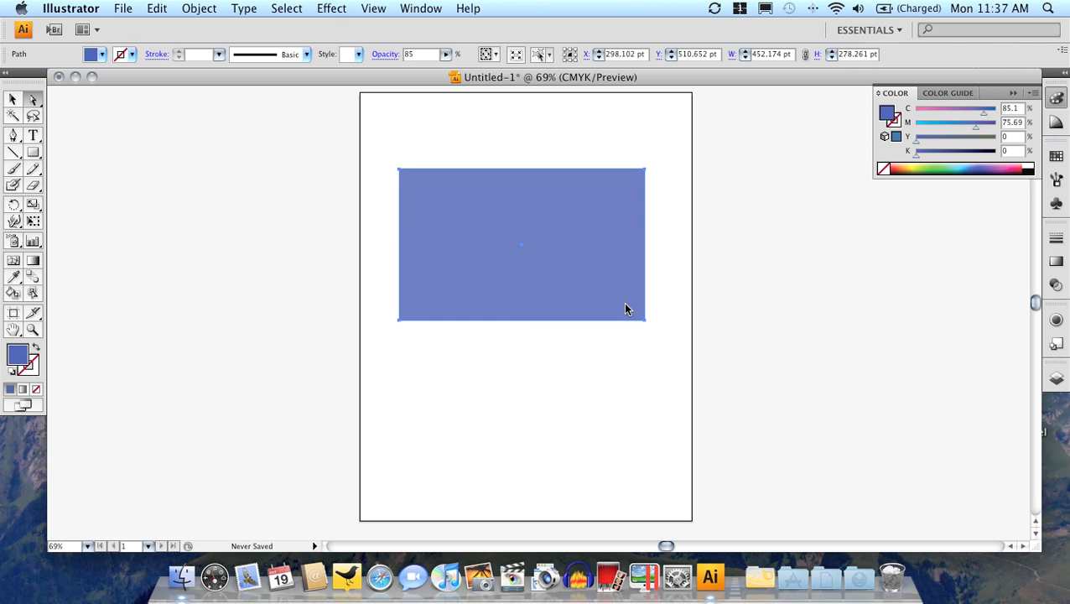
click(699, 322)
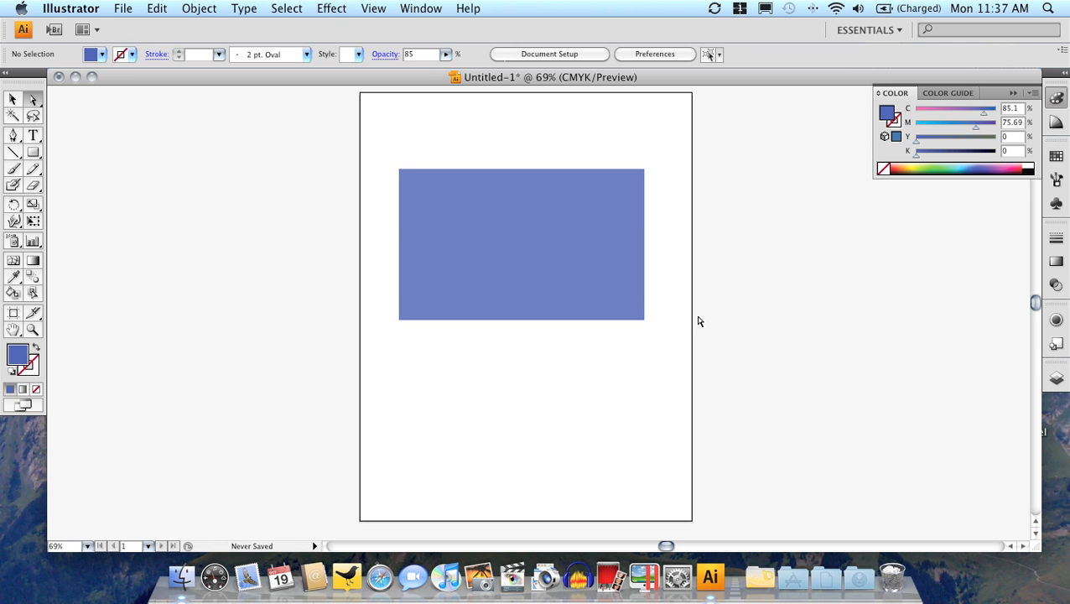
click(645, 320)
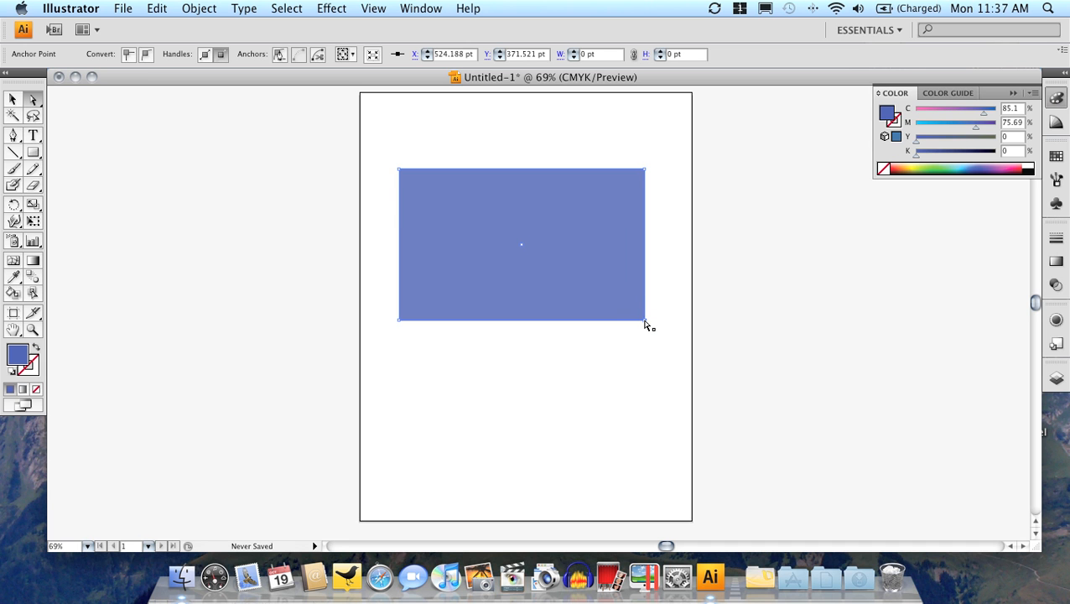
drag(645, 322, 601, 266)
click(400, 318)
drag(443, 310, 437, 359)
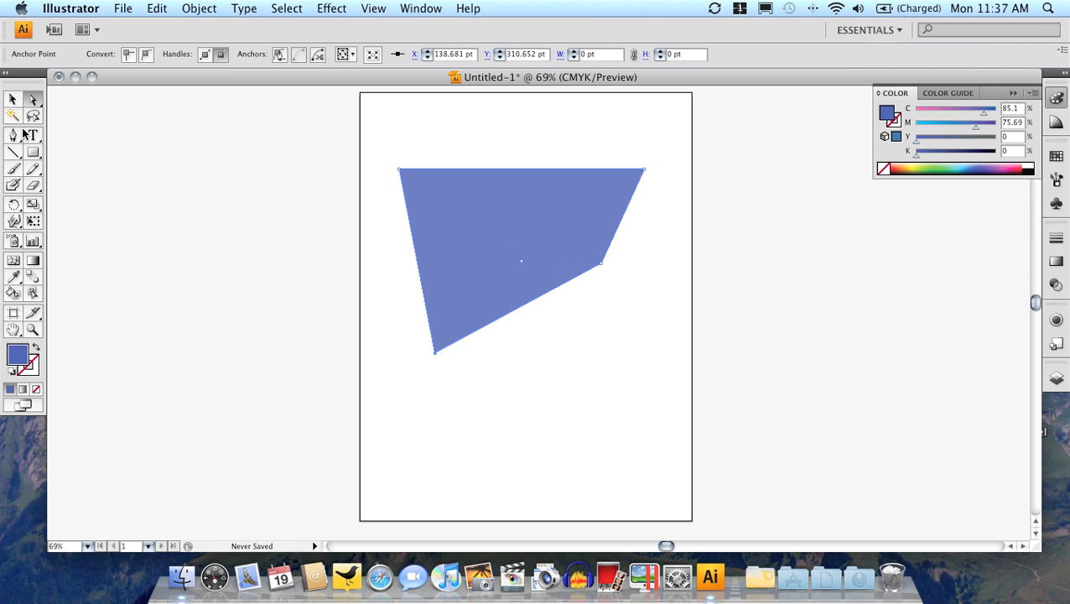
- Draw an ellipse about 364 by 161 pt across the artboard's lower-left edge and pull its left anchor's upper direction handle outward
drag(33, 152, 110, 193)
drag(293, 387, 491, 474)
key(a)
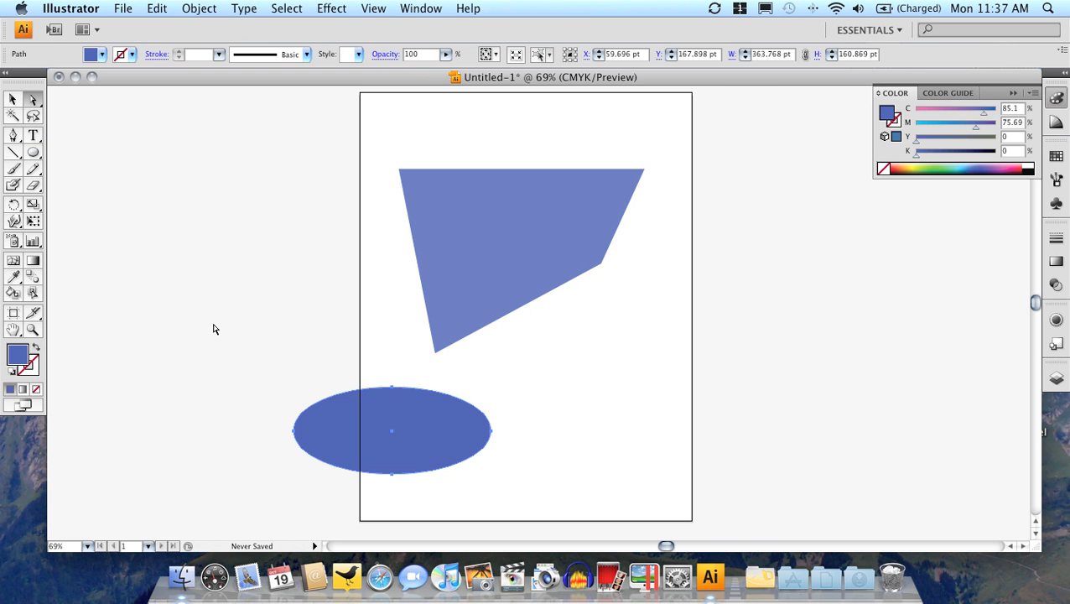
click(268, 409)
click(293, 430)
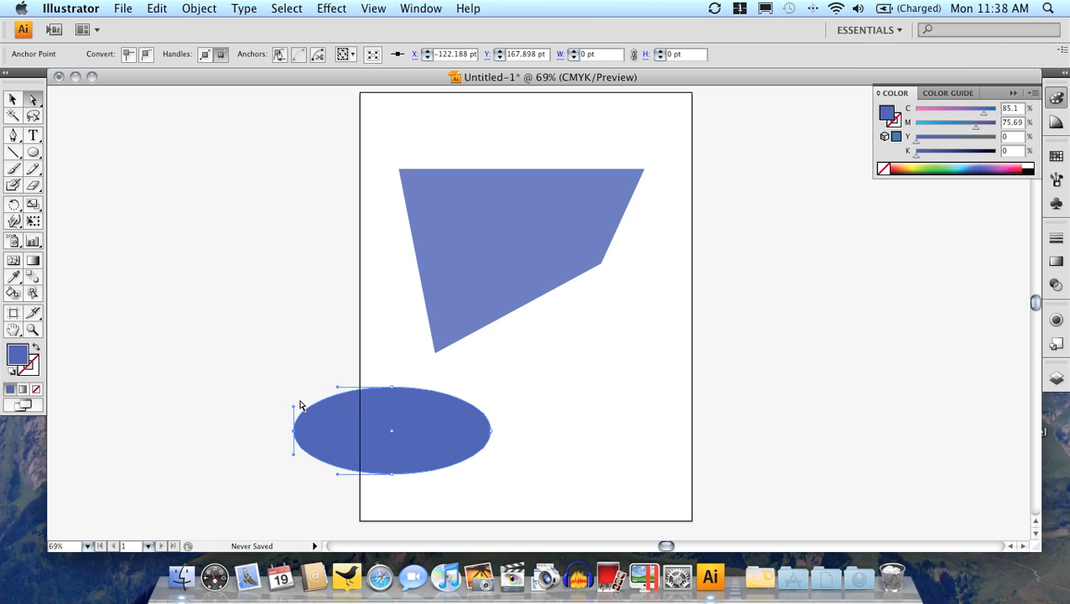
drag(295, 408, 257, 403)
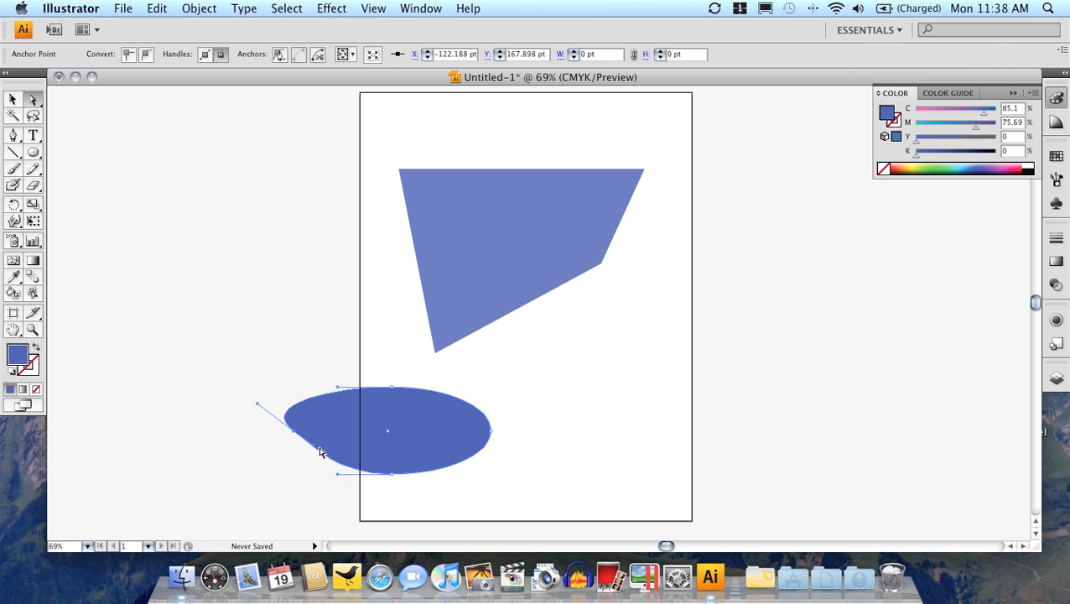
- Reshape the ellipse's left end with its anchor's lower direction handle, undoing the first pull and swinging the handle to a steeper angle
drag(318, 453, 266, 472)
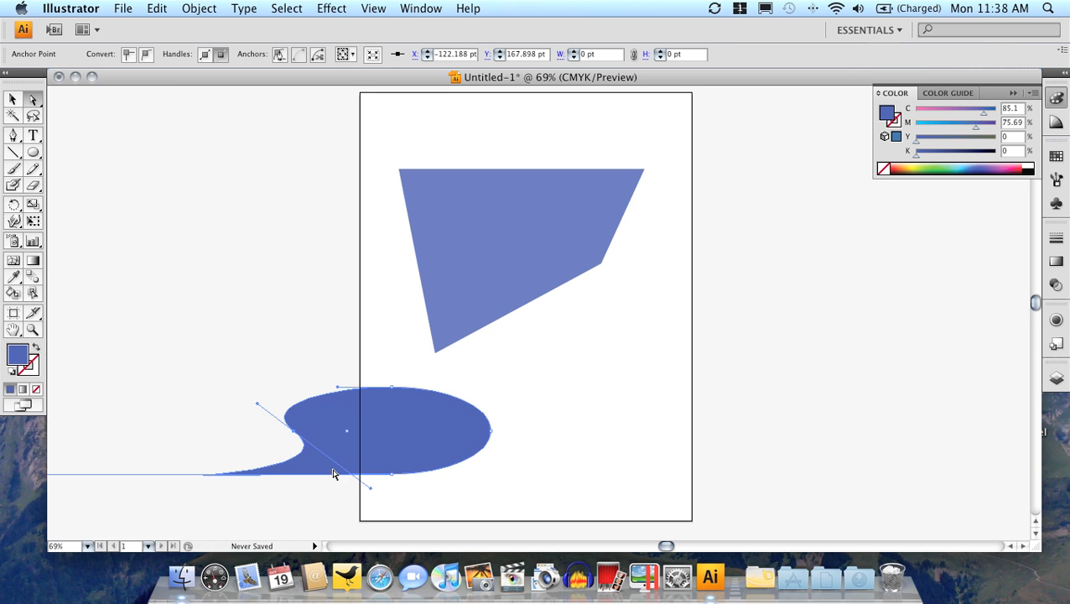
key(super+z)
drag(320, 453, 286, 462)
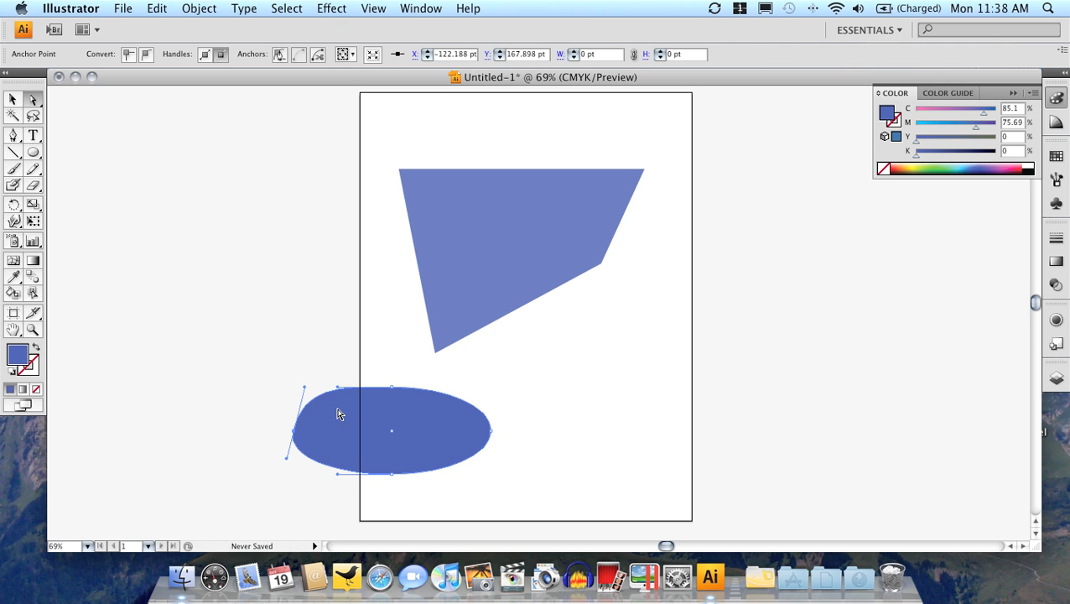
- Delete the whole ellipse from the artboard
key(Delete)
click(15, 101)
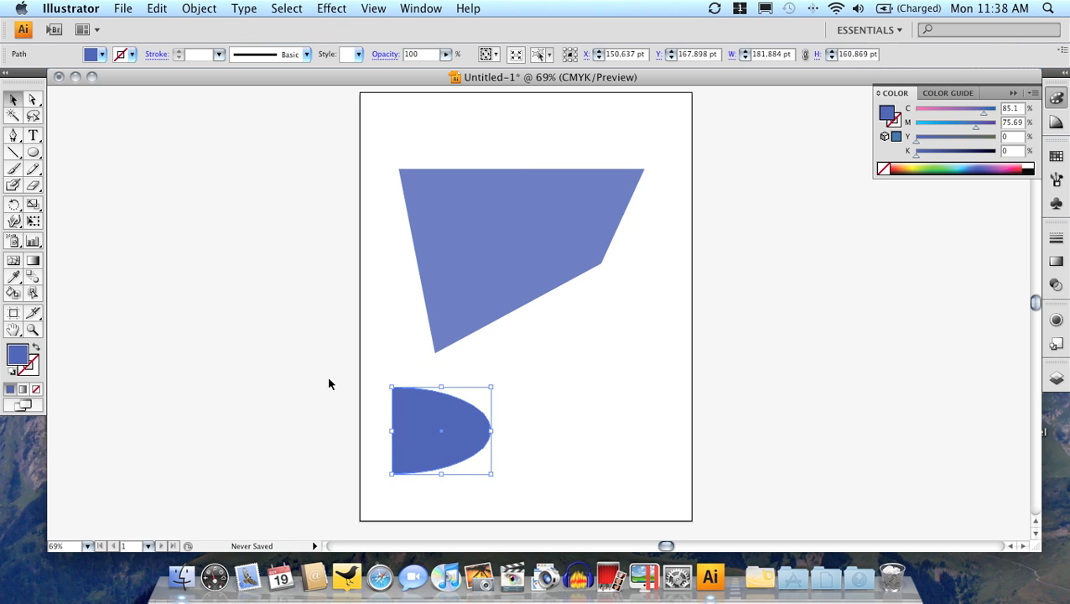
key(Delete)
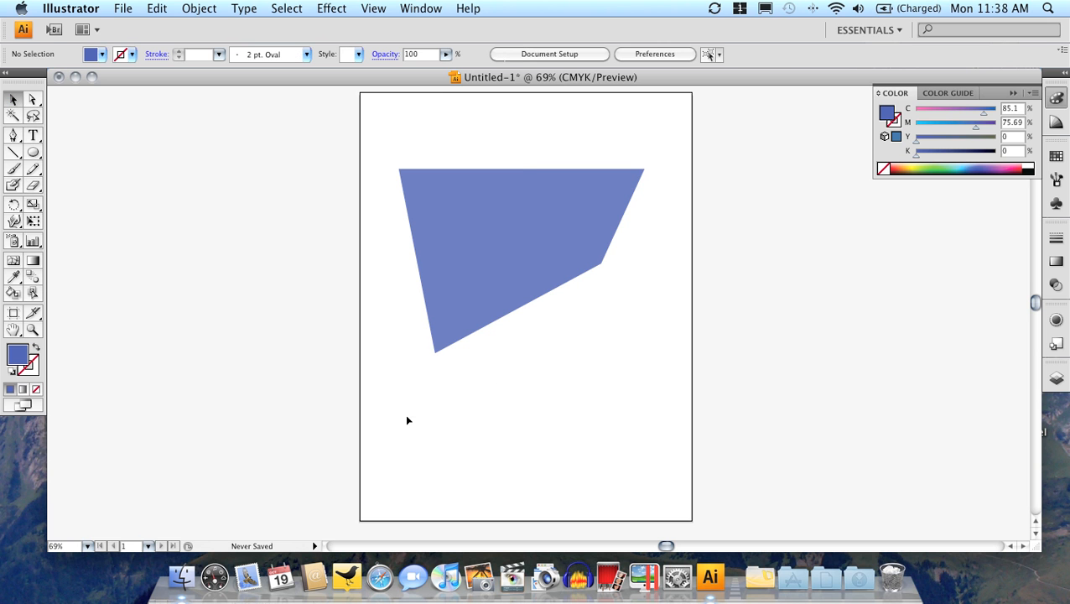
- Select the blue four-sided shape and detach the Eraser, Scissors and Knife tool group as a floating panel
click(466, 275)
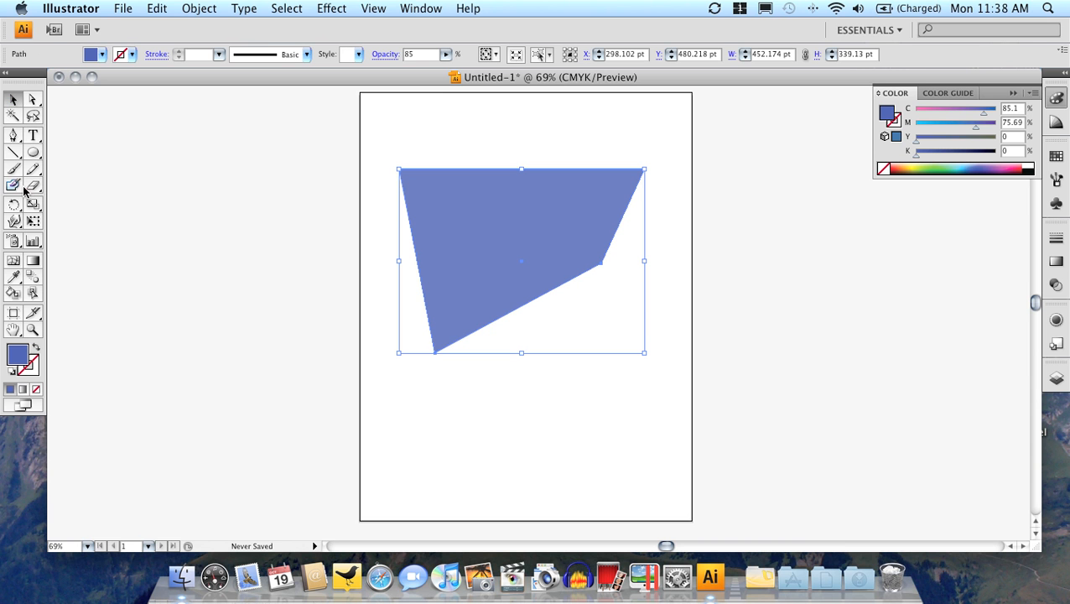
mouse_move(31, 188)
mouse_down()
mouse_move(151, 192)
mouse_move(99, 195)
mouse_move(156, 204)
mouse_up()
drag(84, 188, 230, 189)
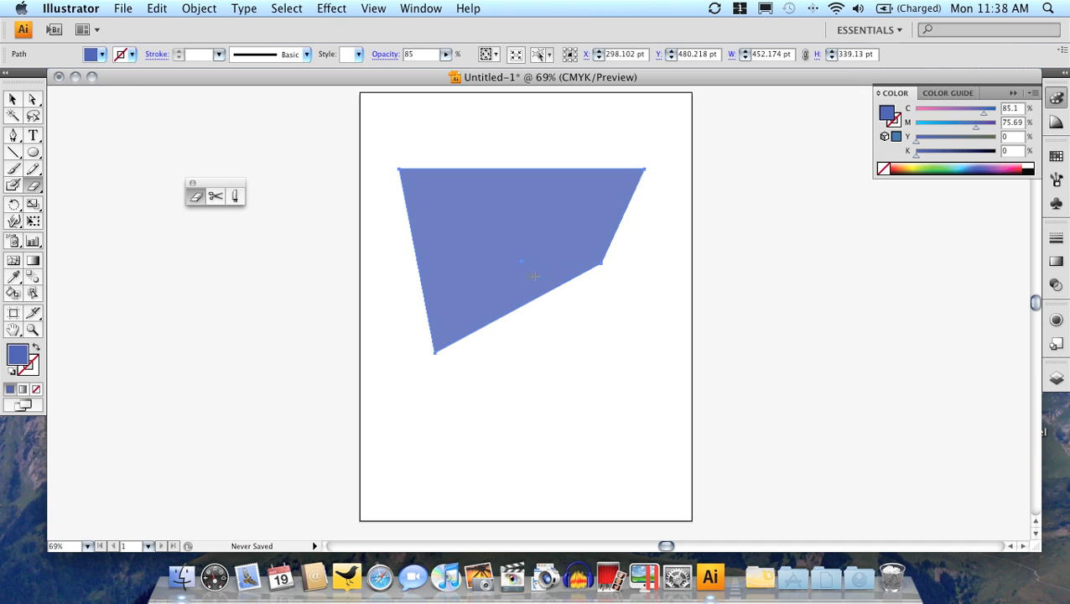
- Try erasing a patch across the upper middle of the blue shape with the Eraser, and undo it
mouse_move(543, 211)
mouse_down()
mouse_move(479, 224)
mouse_move(562, 207)
mouse_move(479, 241)
mouse_move(533, 214)
mouse_move(501, 221)
mouse_move(571, 212)
mouse_move(499, 231)
mouse_move(481, 216)
mouse_move(498, 227)
mouse_move(509, 204)
mouse_move(520, 210)
mouse_move(492, 224)
mouse_move(544, 225)
mouse_up()
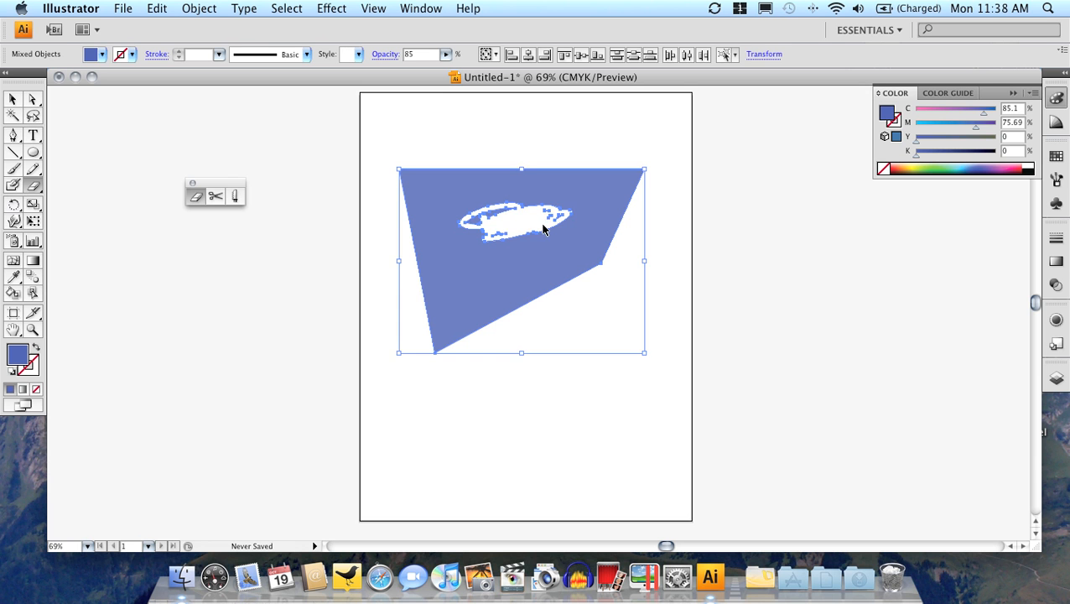
key(super+z)
- Cut the blue shape's path with Scissors on the top edge near its left corner and on the slanted lower edge near the bottom corner
click(213, 197)
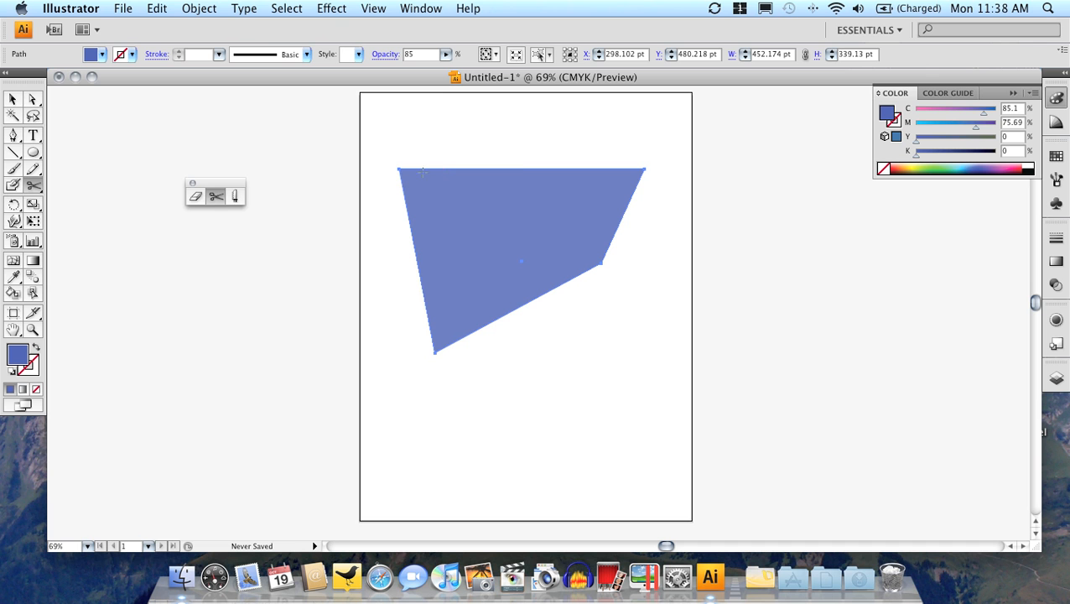
click(18, 100)
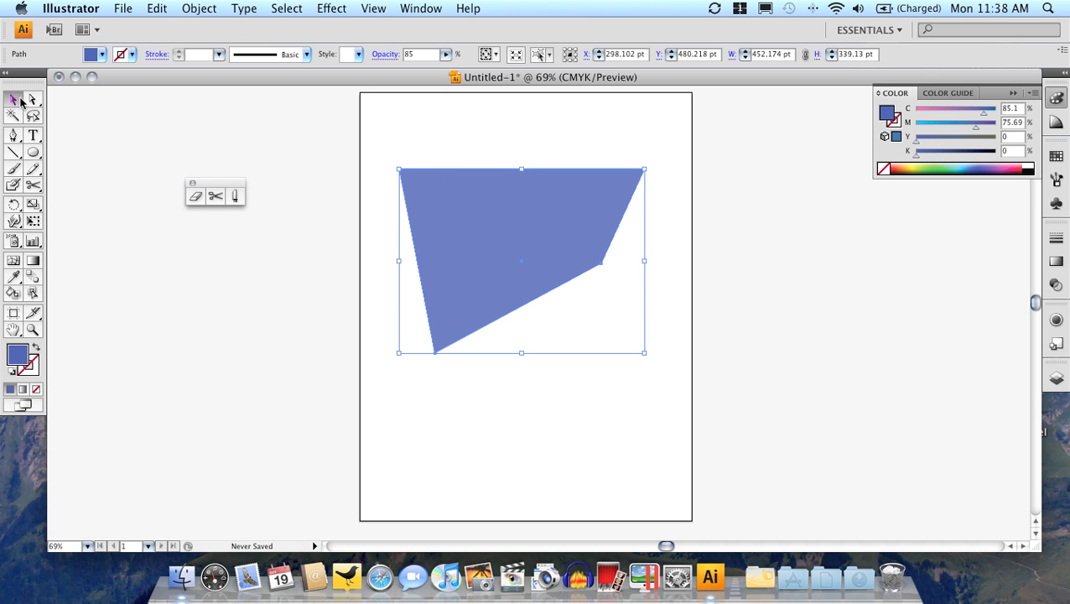
click(215, 196)
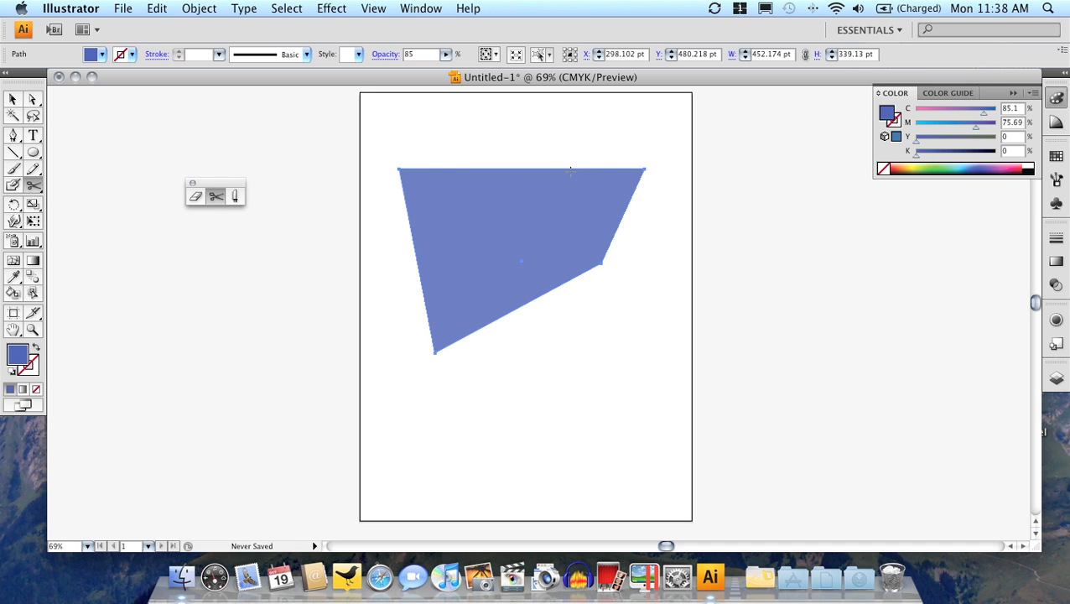
click(453, 169)
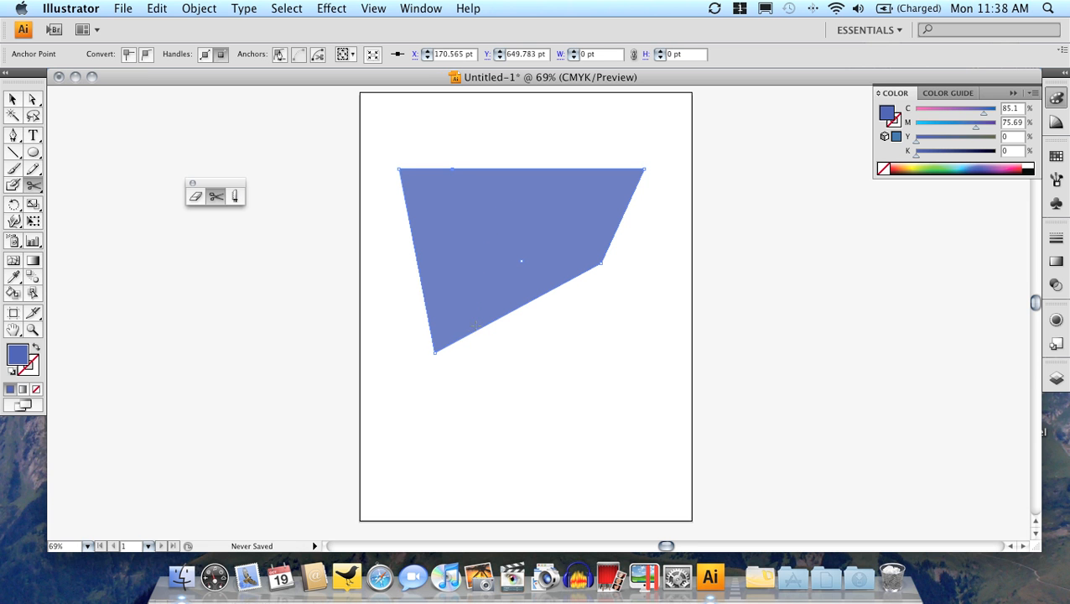
click(472, 334)
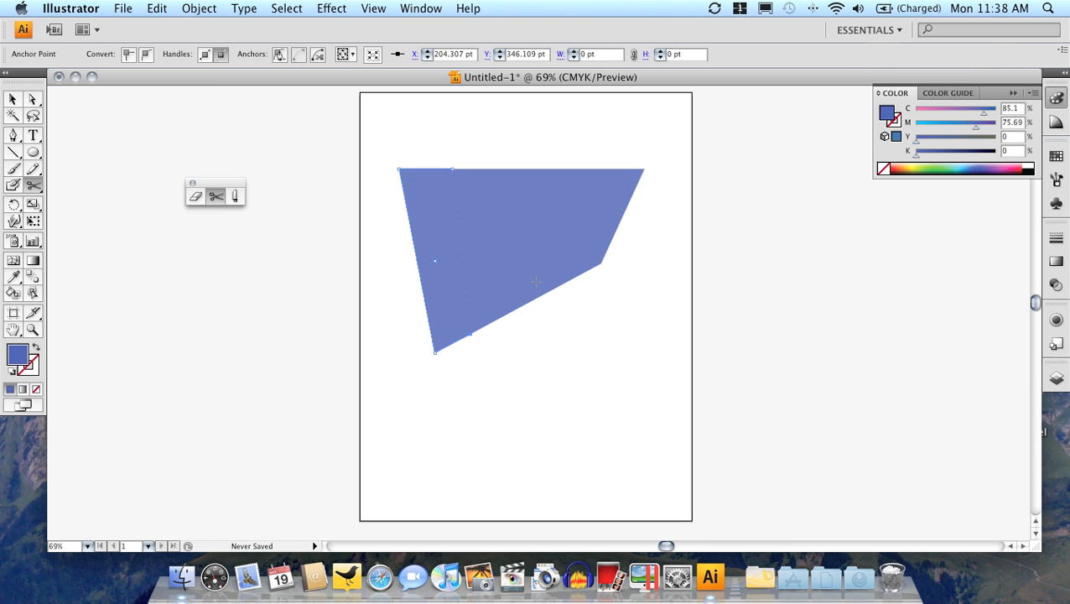
- Move the cut-off left strip down and left to the artboard's left edge with Direct Selection, and deselect it
click(35, 99)
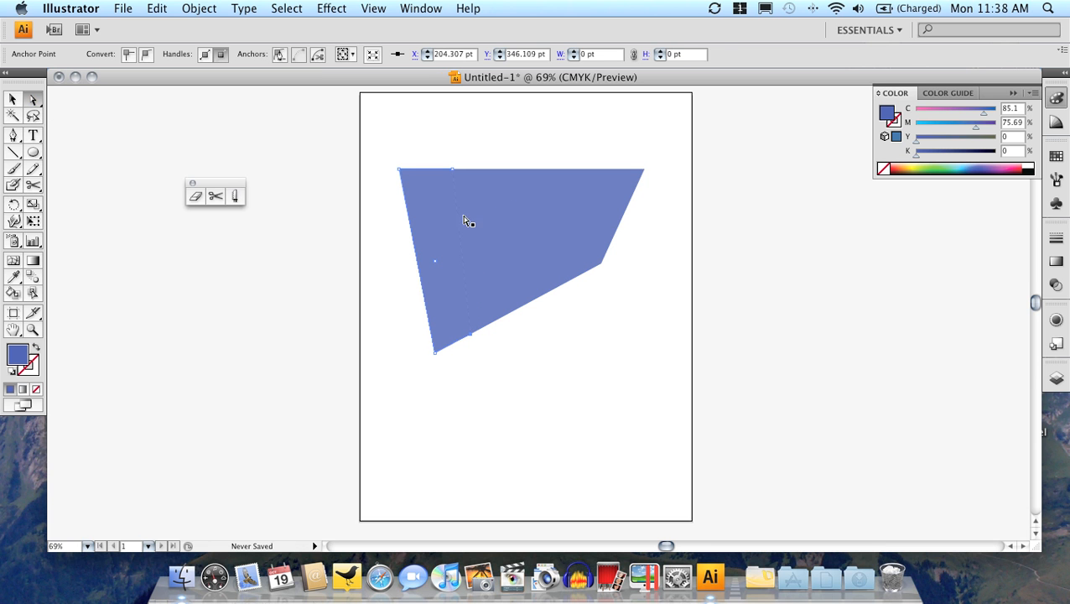
click(545, 370)
click(544, 244)
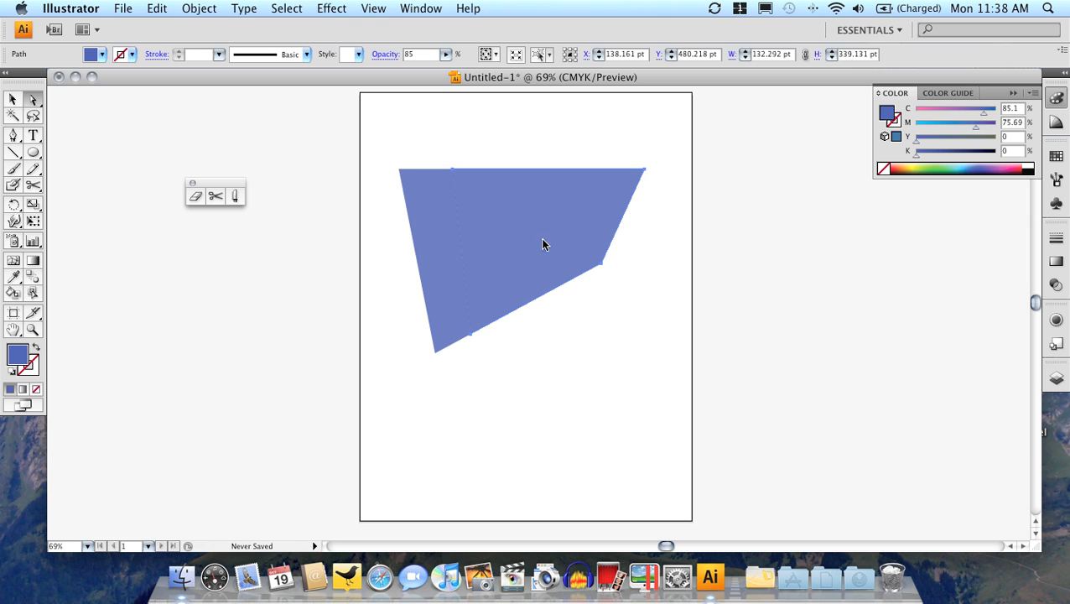
click(583, 317)
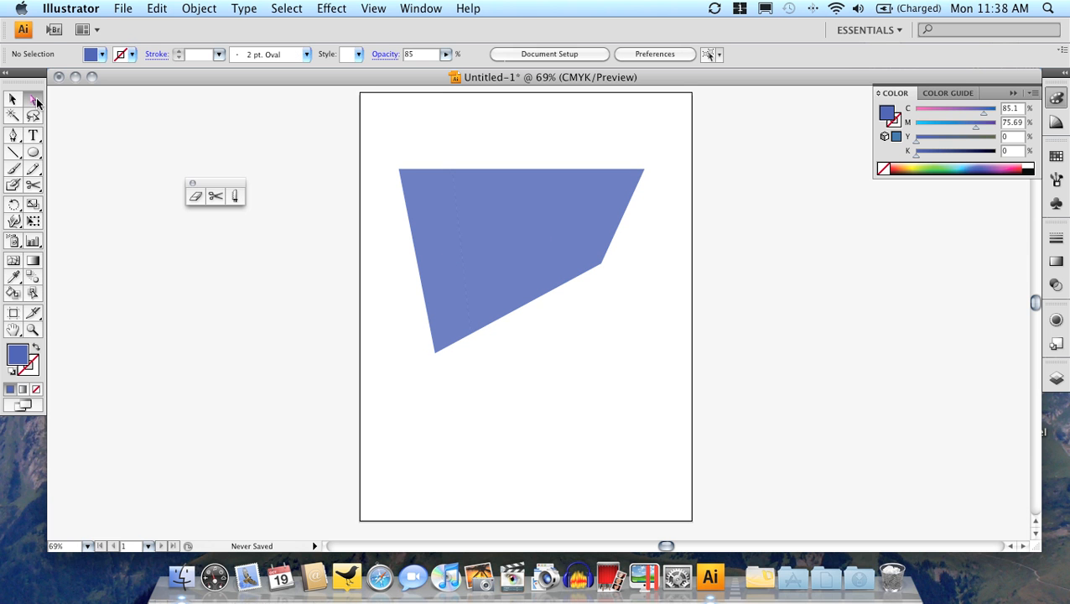
click(436, 240)
drag(446, 229, 411, 349)
click(545, 386)
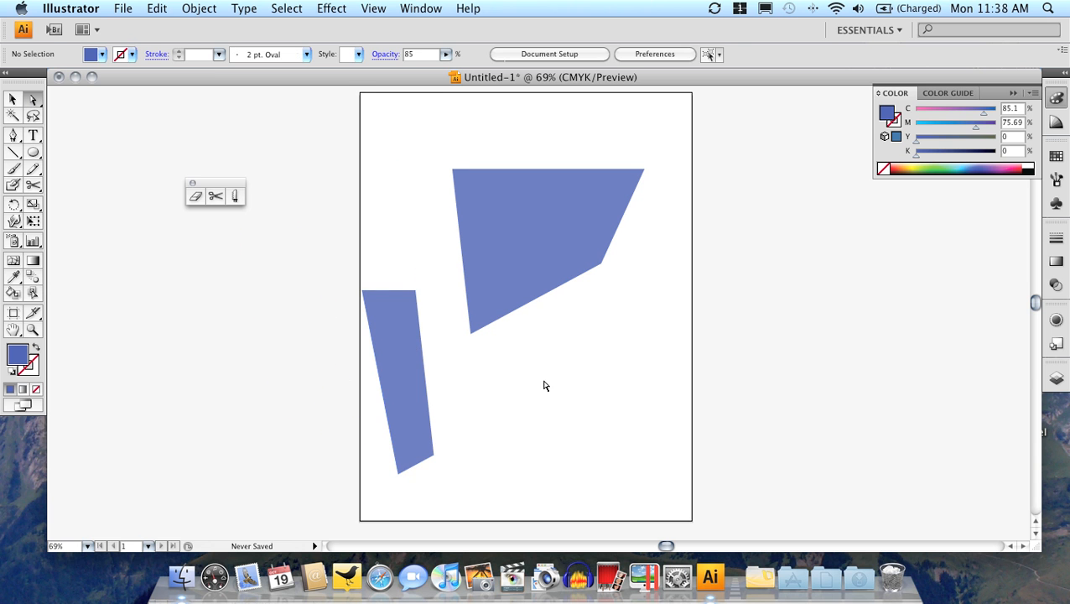
- Select the larger blue piece and slice off its upper-right and lower-left corners with two freehand Knife cuts
click(235, 195)
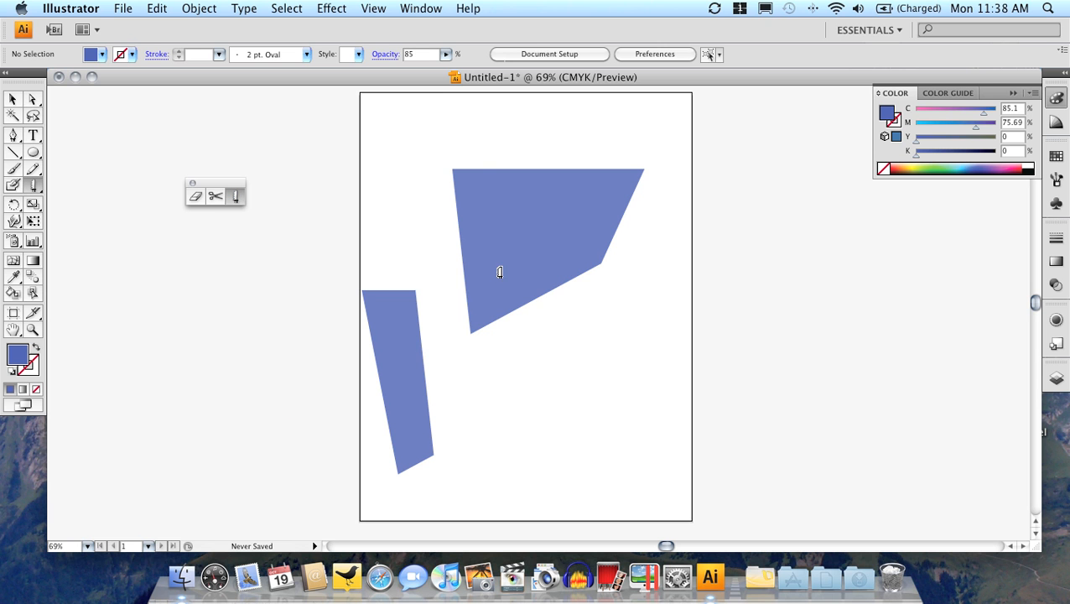
click(12, 99)
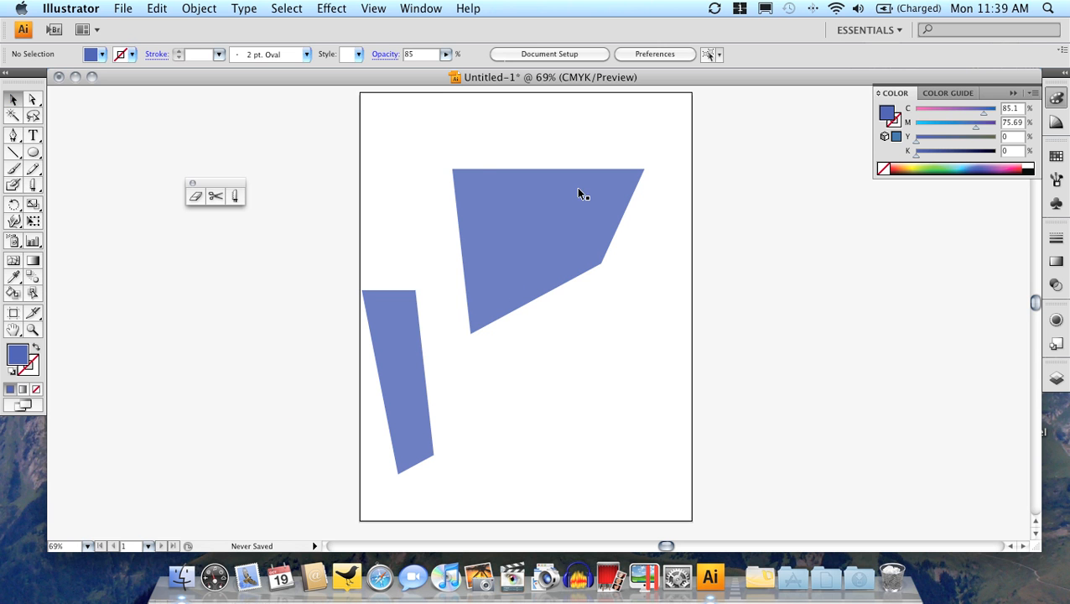
click(577, 188)
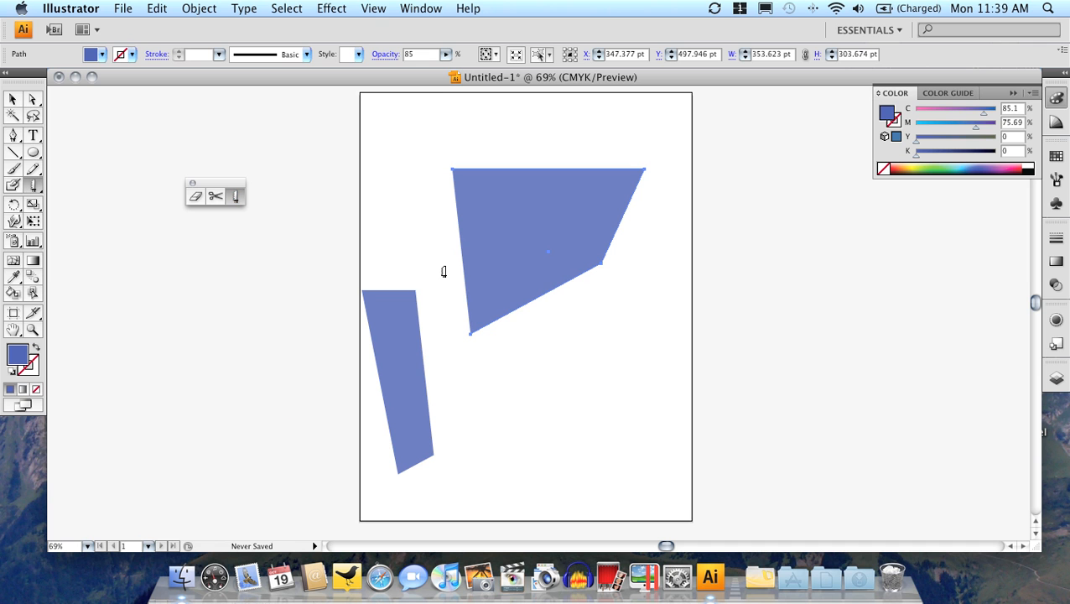
mouse_move(575, 152)
mouse_down()
mouse_move(610, 222)
mouse_move(654, 256)
mouse_up()
mouse_move(450, 252)
mouse_down()
mouse_move(546, 291)
mouse_move(571, 327)
mouse_up()
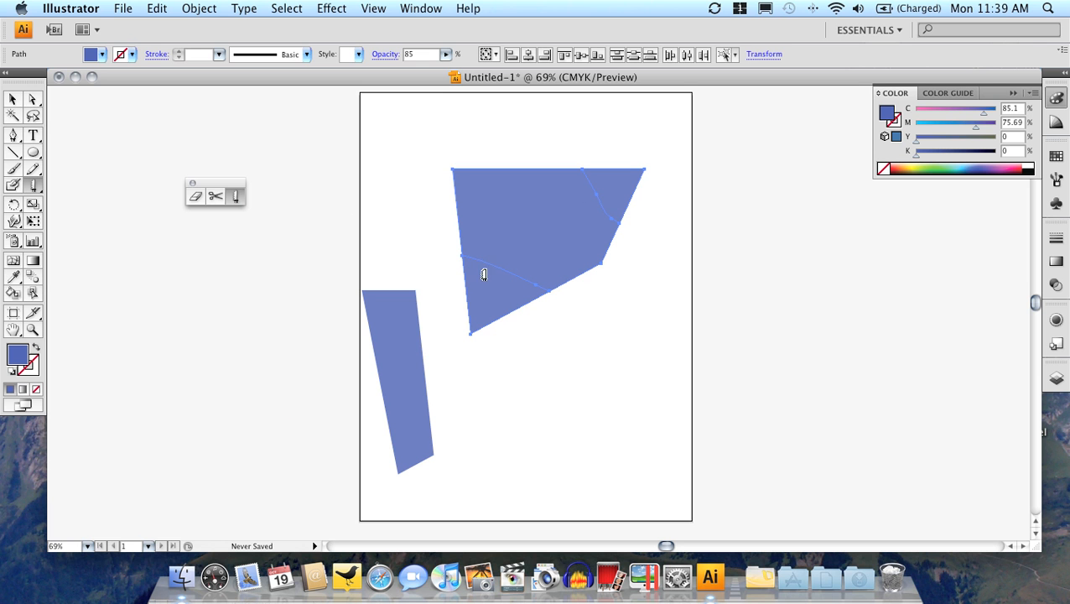
- Move the sliced upper-right corner piece up and right, clear of the main shape, with Direct Selection, and deselect it
click(33, 101)
click(672, 368)
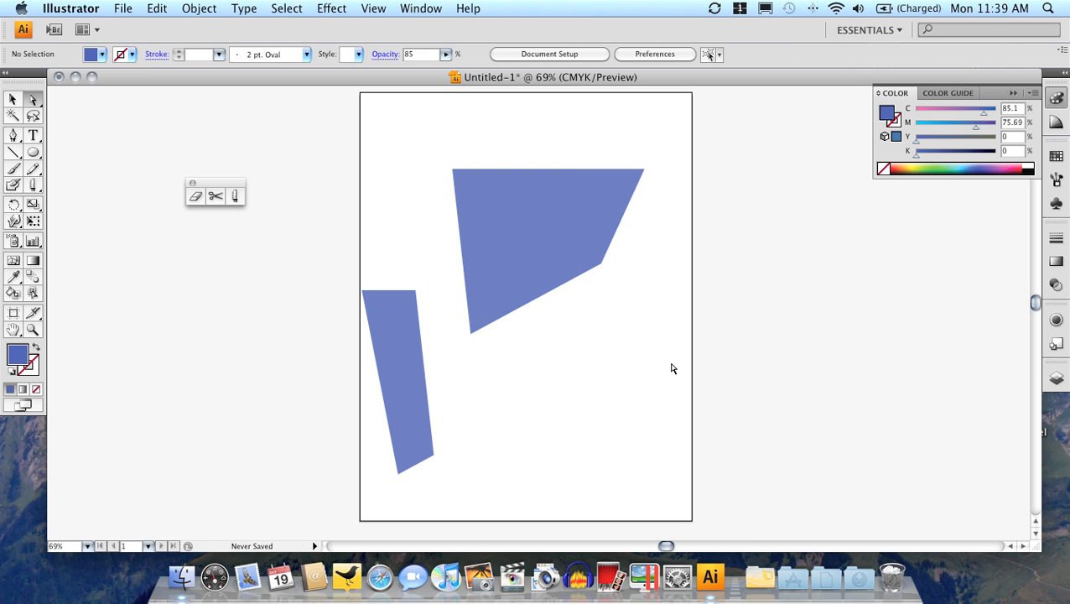
click(631, 195)
drag(626, 192, 664, 159)
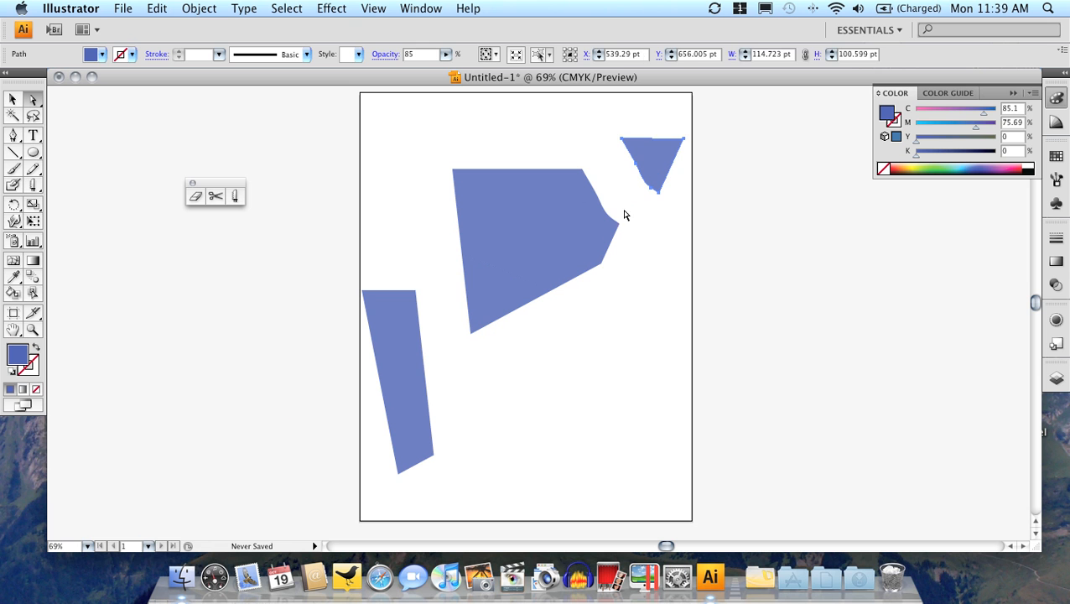
click(660, 288)
- Move the sliced lower-left corner piece across to the artboard's right edge, overlapping the border, and deselect it
click(503, 294)
click(507, 242)
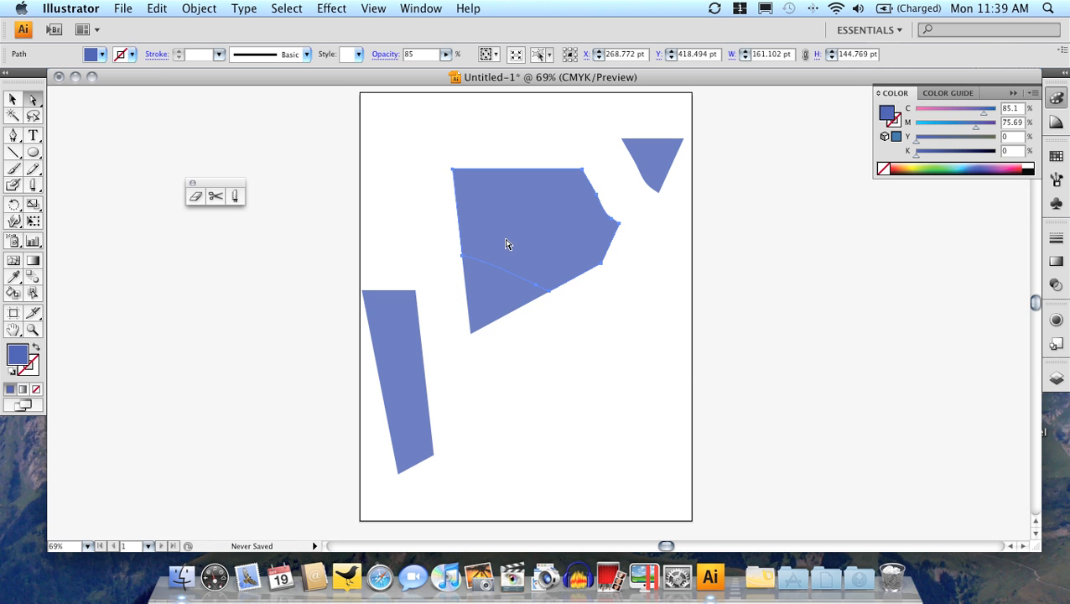
drag(496, 280, 714, 324)
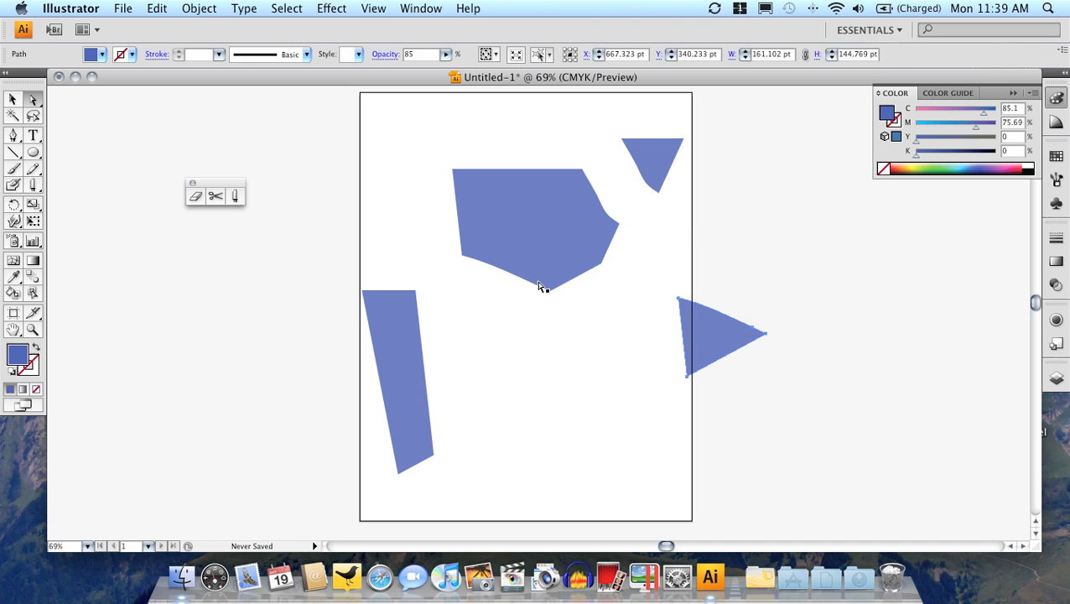
click(501, 321)
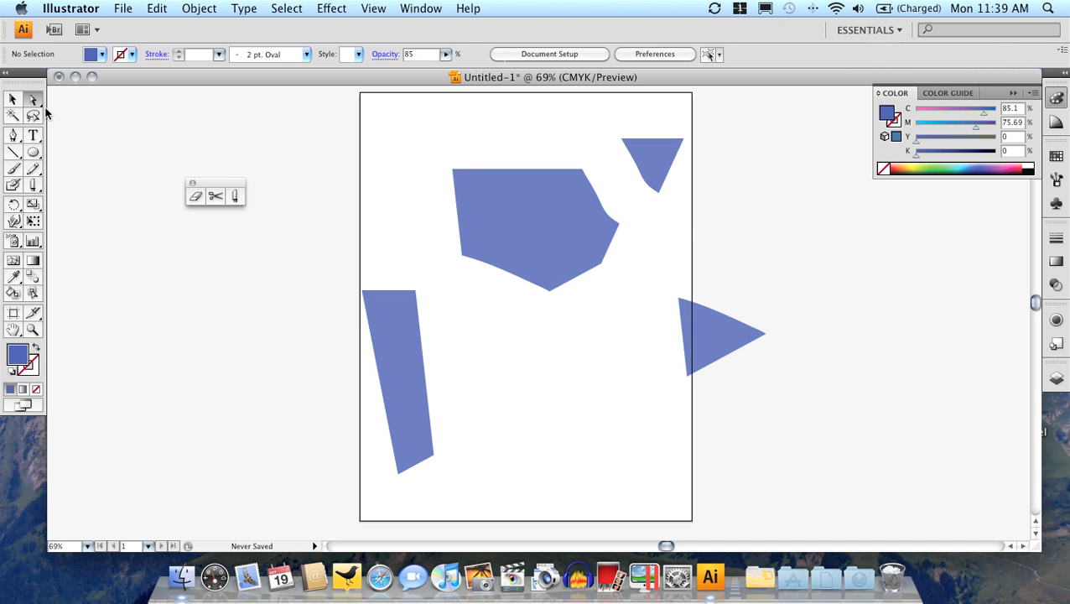